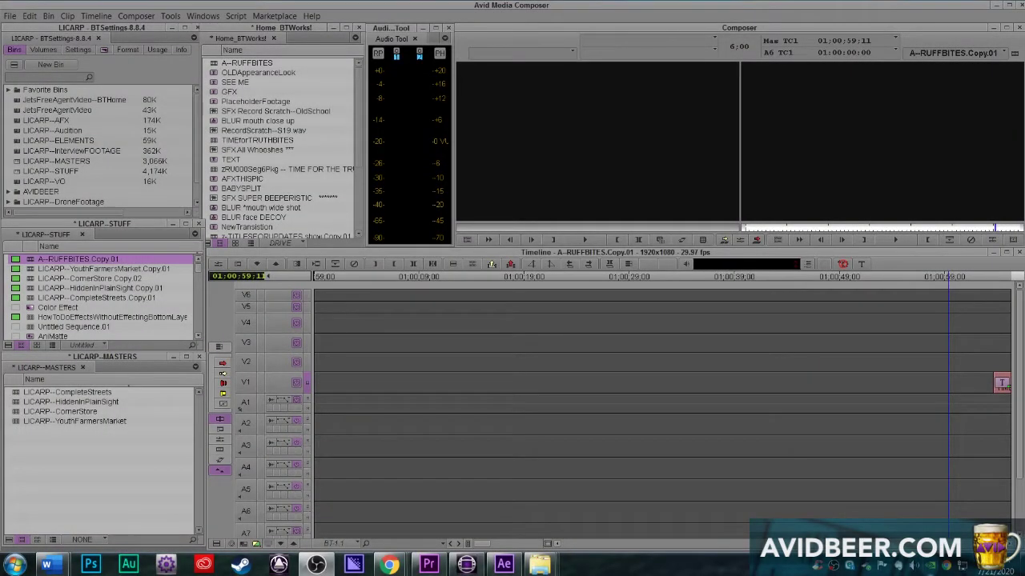
- Create a new sequence in the LICARP--STUFF bin
{"action": "right_click", "coordinate": [573, 402]}
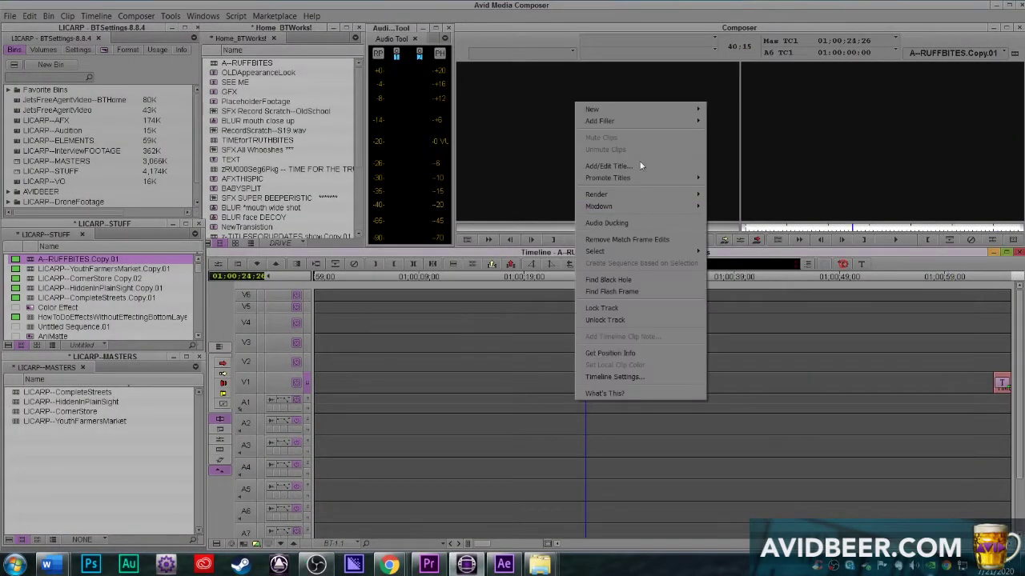
{"action": "mouse_move", "coordinate": [637, 104]}
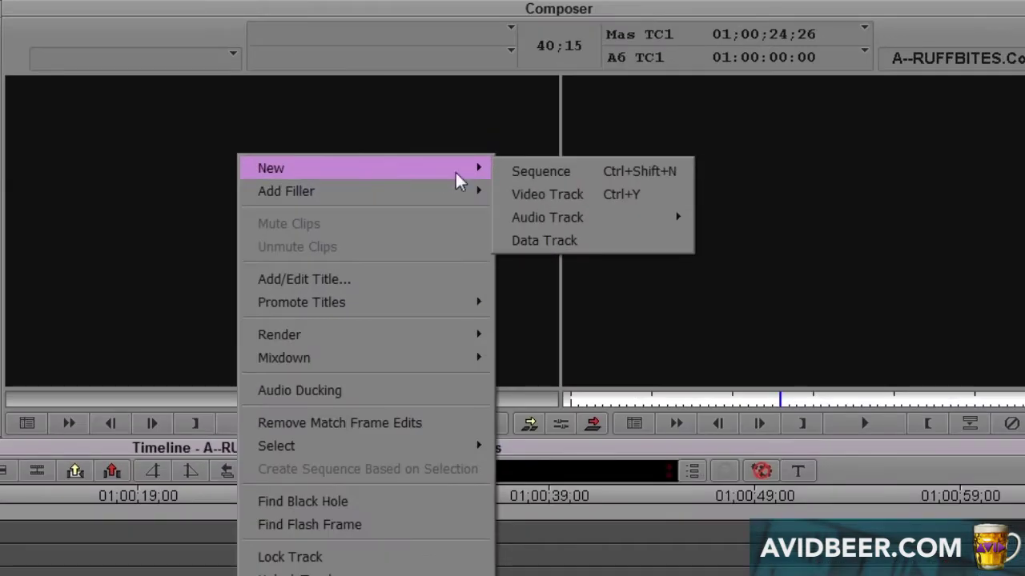
{"action": "left_click", "coordinate": [617, 146]}
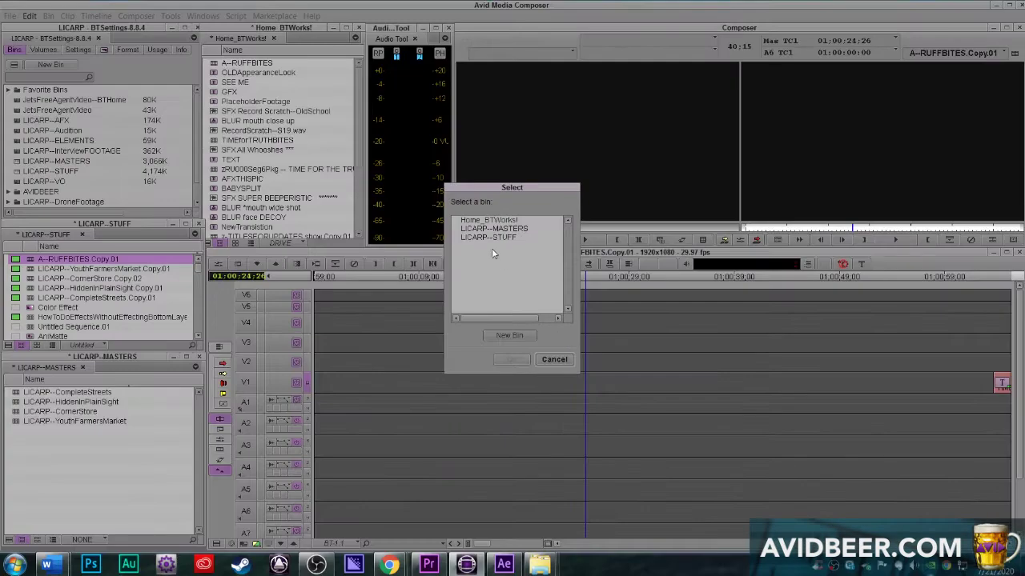
{"action": "left_click", "coordinate": [494, 239]}
{"action": "left_click", "coordinate": [510, 360]}
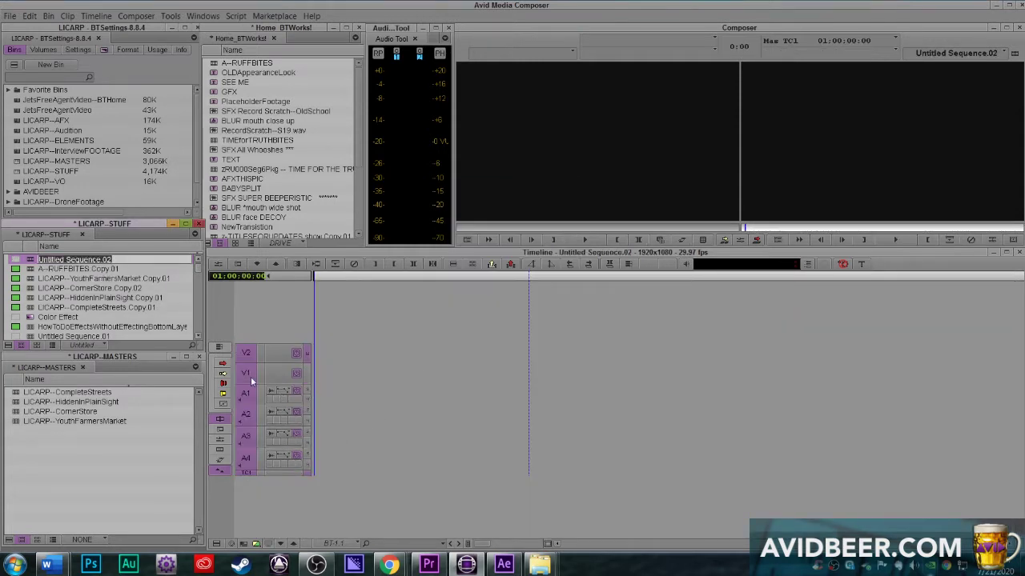
{"action": "left_click", "coordinate": [425, 396]}
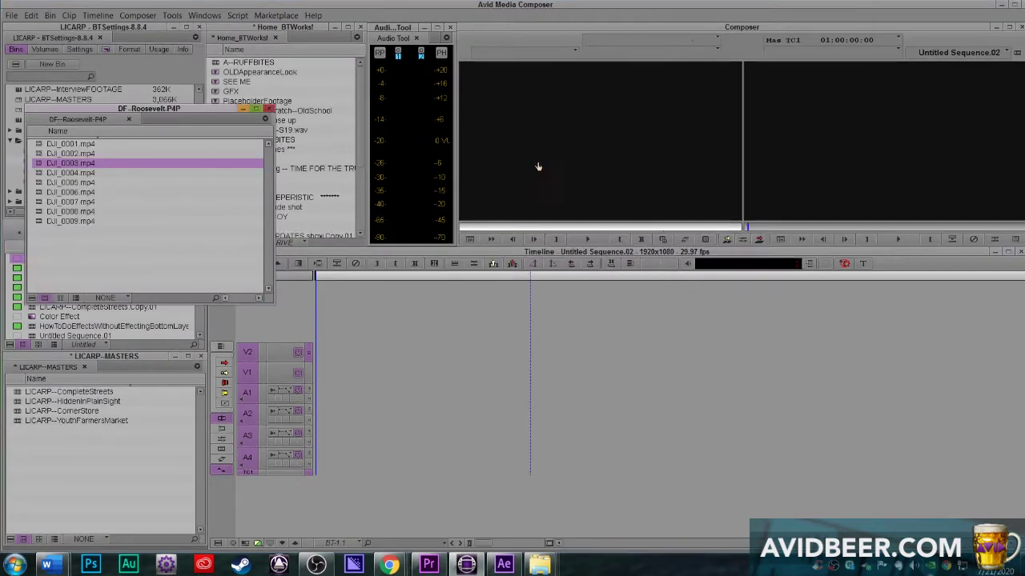
- Load DJI_0003.mp4 as the source clip and splice it into the start of the new sequence
{"action": "left_click_drag", "start_coordinate": [537, 165], "coordinate": [538, 164]}
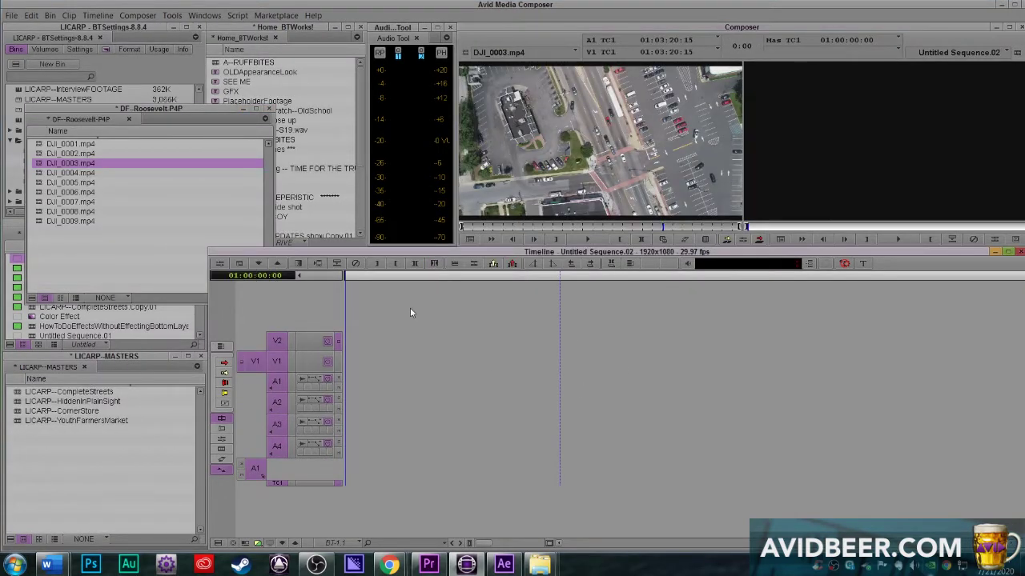
{"action": "key", "text": "v"}
{"action": "left_click_drag", "start_coordinate": [473, 377], "coordinate": [908, 399]}
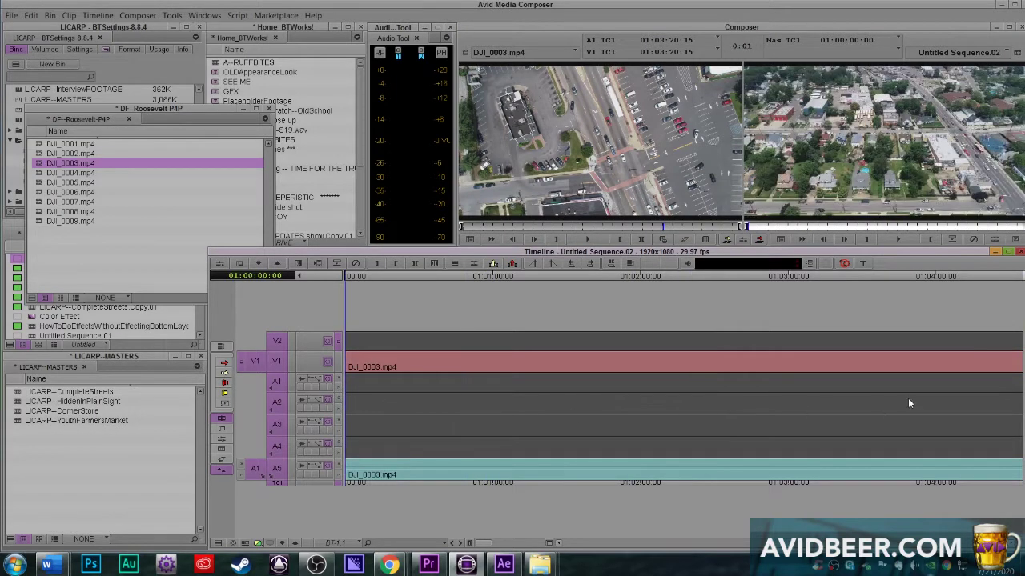
- Mark an Out point near the end of the DJI_0003.mp4 clip and lift the marked range from all tracks
{"action": "left_click", "coordinate": [961, 374]}
{"action": "key", "text": "o"}
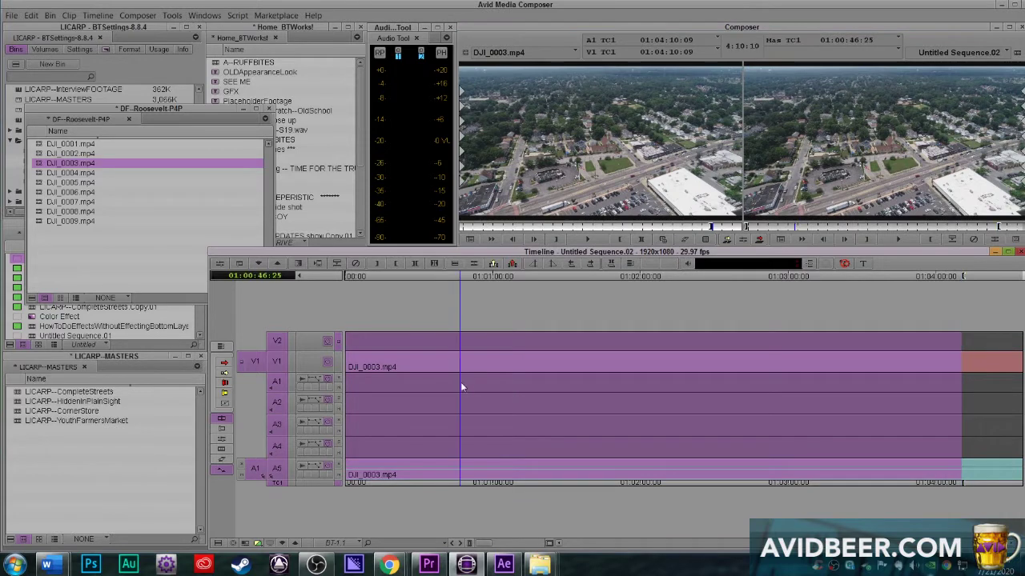
{"action": "left_click", "coordinate": [461, 383]}
{"action": "key", "text": "z"}
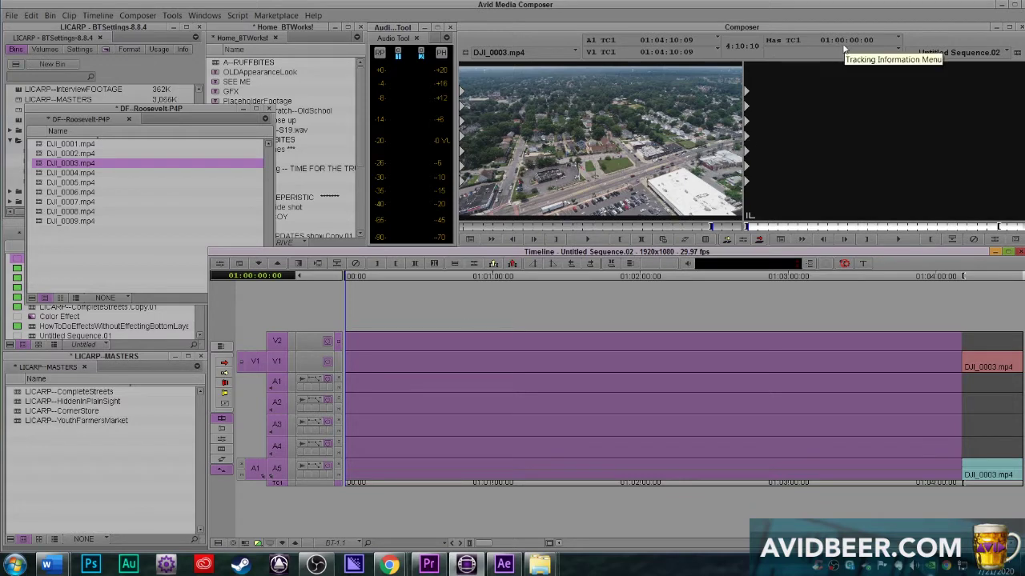
{"action": "left_click_drag", "start_coordinate": [673, 382], "coordinate": [888, 369]}
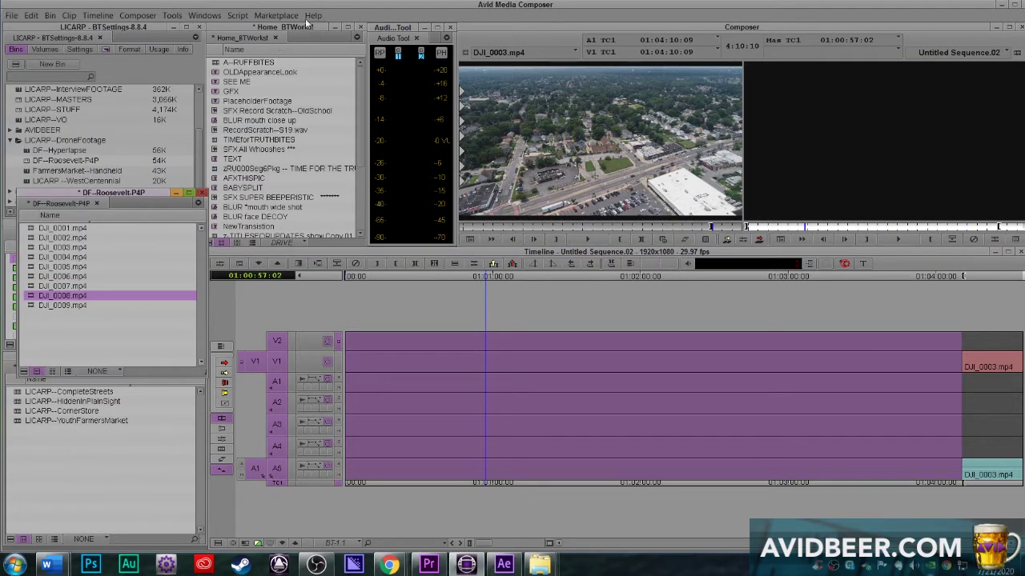
- Browse the BT--Avid Projects folder to the BTWorks! project's bins, then close the bin chooser without opening one
{"action": "key", "text": "ctrl+o"}
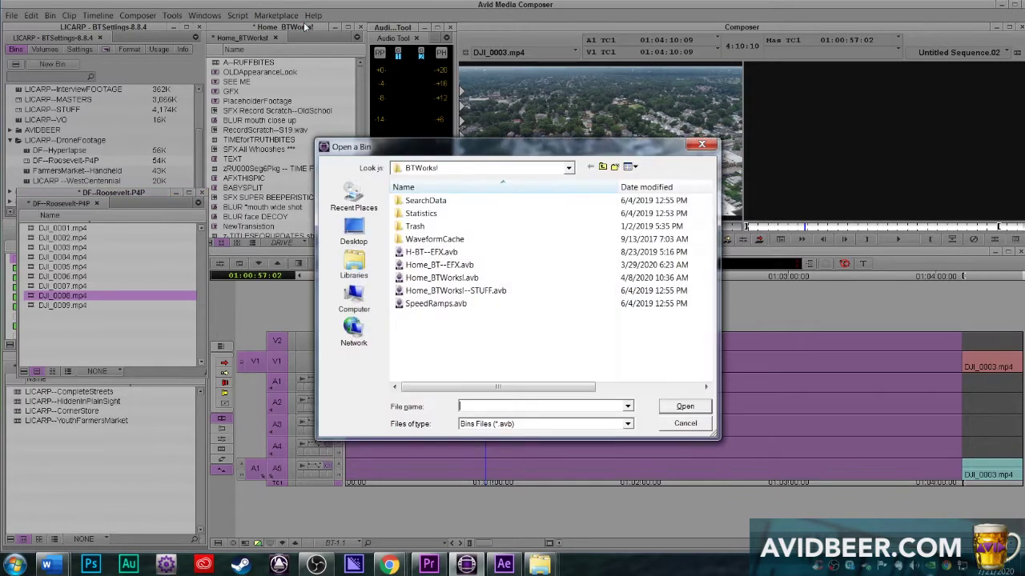
{"action": "left_click", "coordinate": [568, 168]}
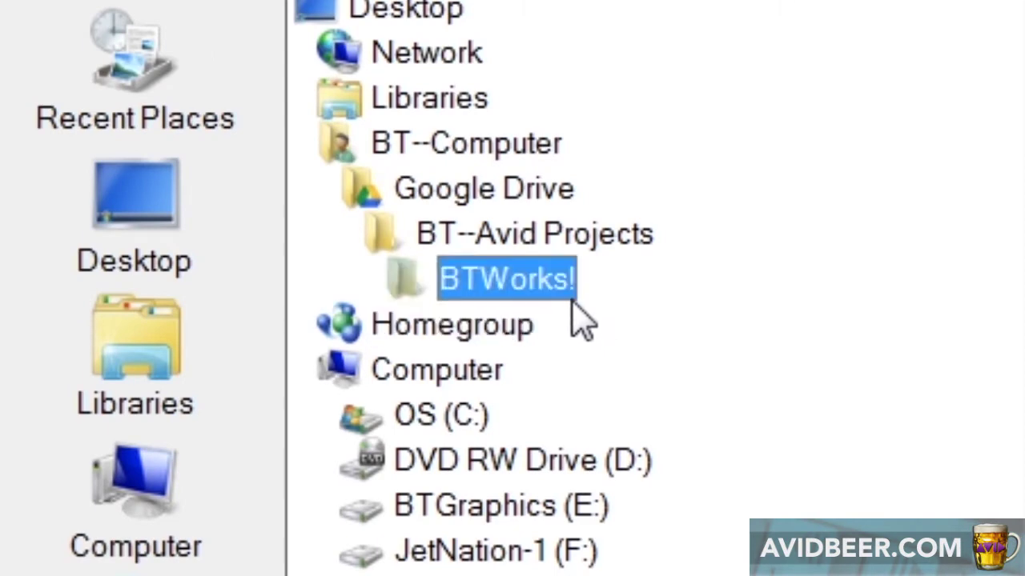
{"action": "left_click", "coordinate": [556, 238]}
{"action": "left_click", "coordinate": [544, 320]}
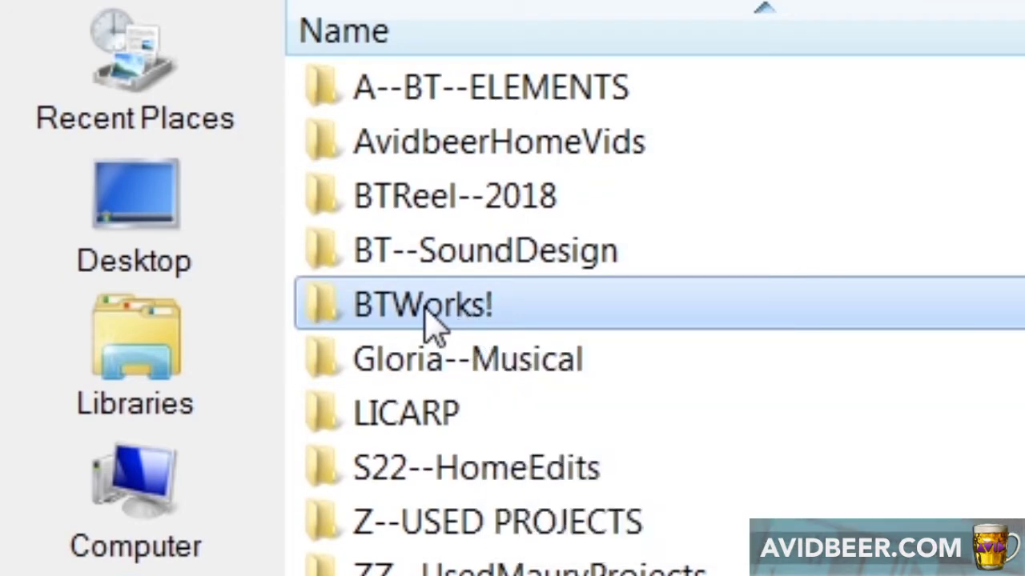
{"action": "double_click", "coordinate": [429, 320]}
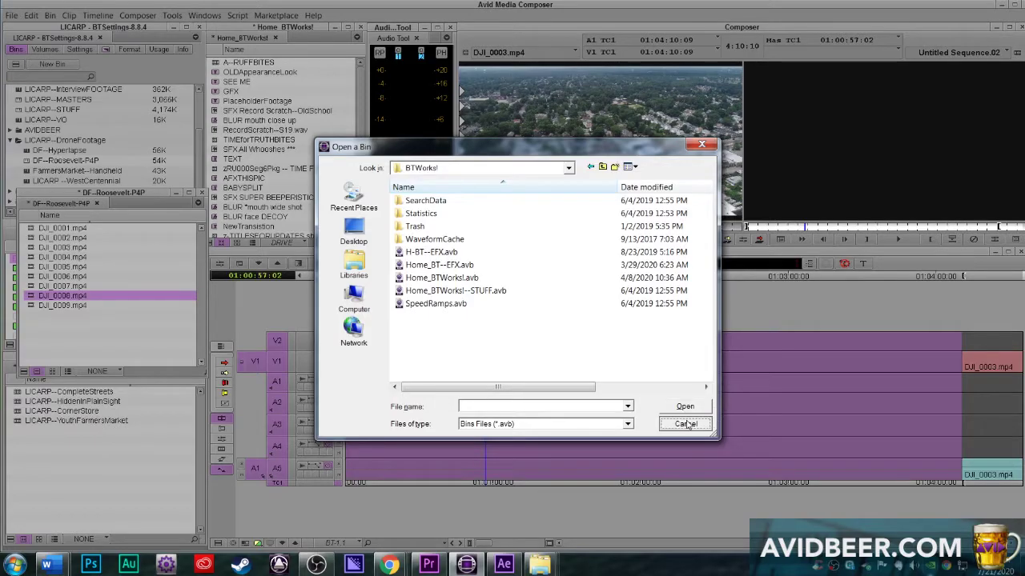
{"action": "left_click", "coordinate": [685, 423]}
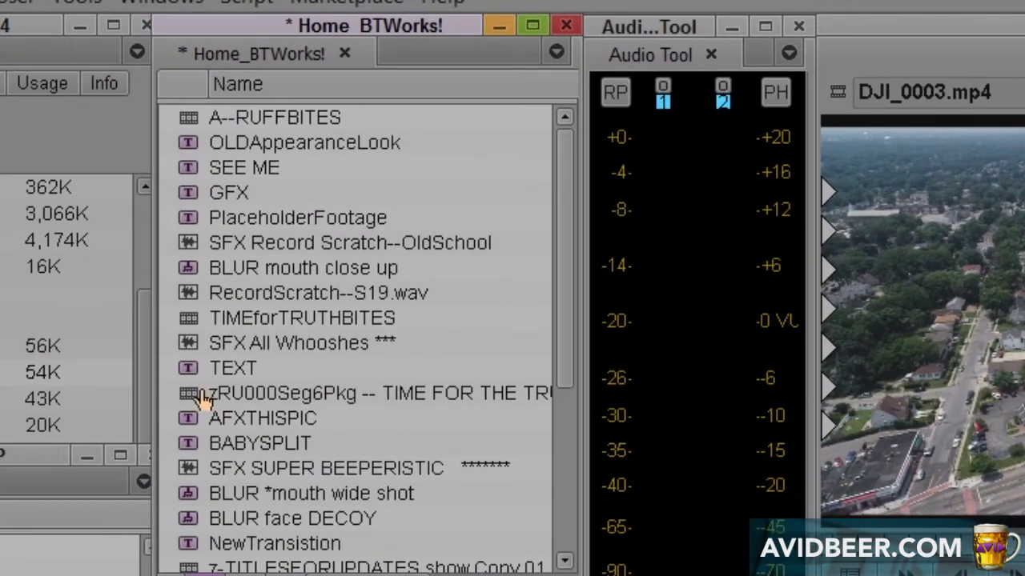
- Empty the sequence of the remaining DJI_0003.mp4 clip and its filler
{"action": "left_click_drag", "start_coordinate": [555, 395], "coordinate": [558, 293]}
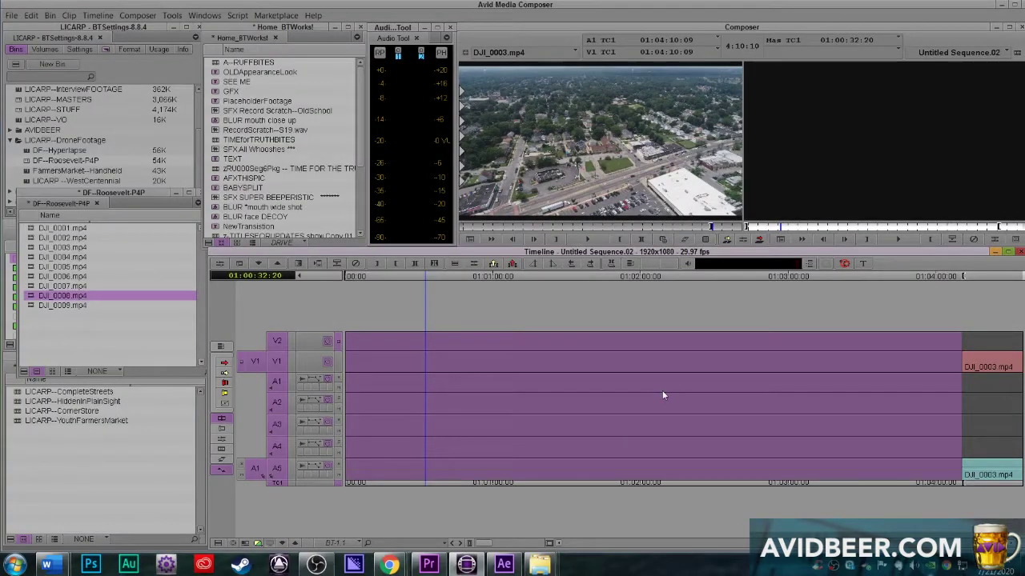
{"action": "key", "text": "i"}
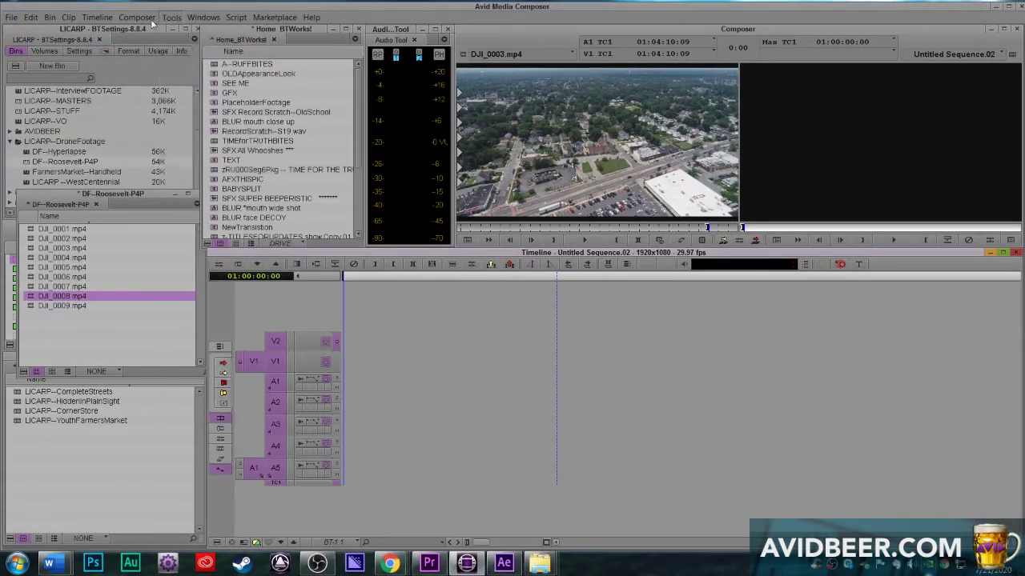
- Start a new title in the Title Tool and change its background to white, then back to black
{"action": "left_click", "coordinate": [140, 16]}
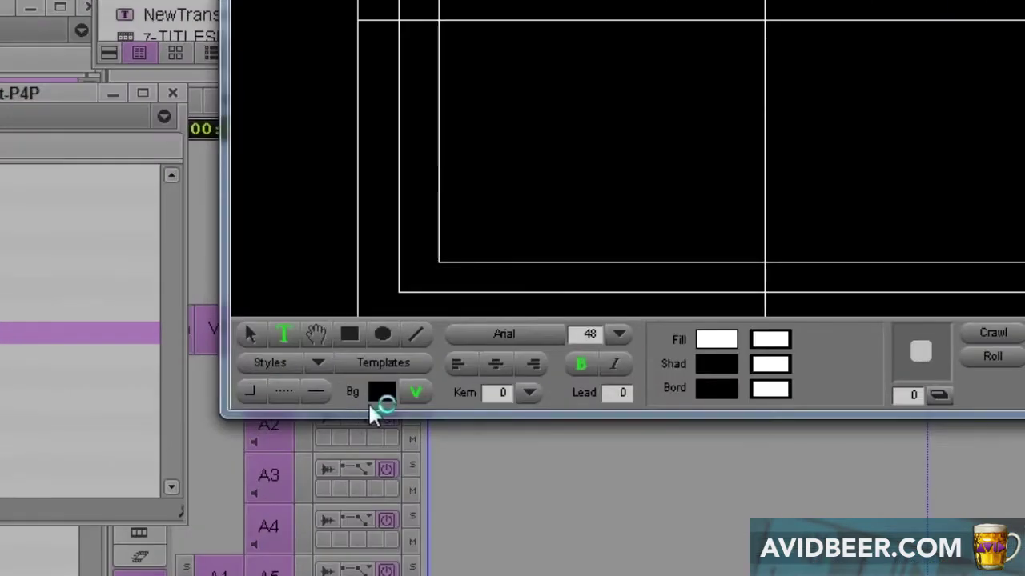
{"action": "left_click", "coordinate": [382, 391]}
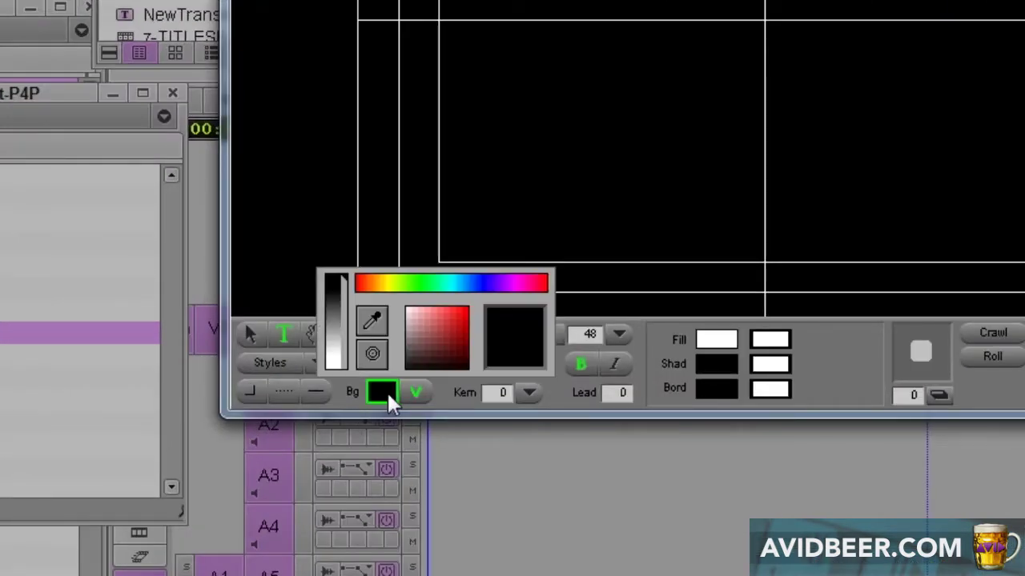
{"action": "mouse_move", "coordinate": [329, 353]}
{"action": "left_mouse_down"}
{"action": "mouse_move", "coordinate": [331, 316]}
{"action": "mouse_move", "coordinate": [330, 359]}
{"action": "left_mouse_up"}
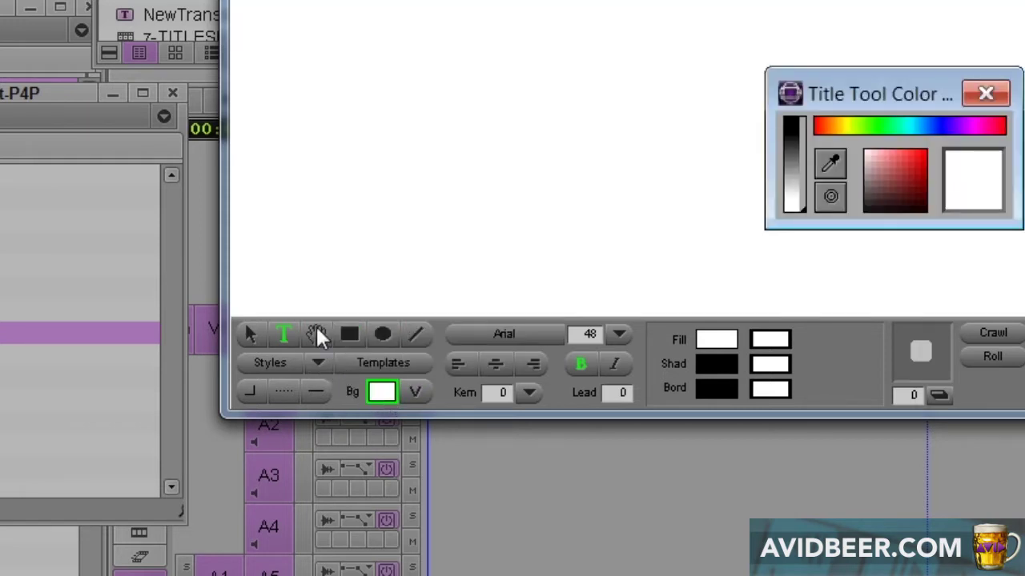
{"action": "left_click", "coordinate": [381, 391]}
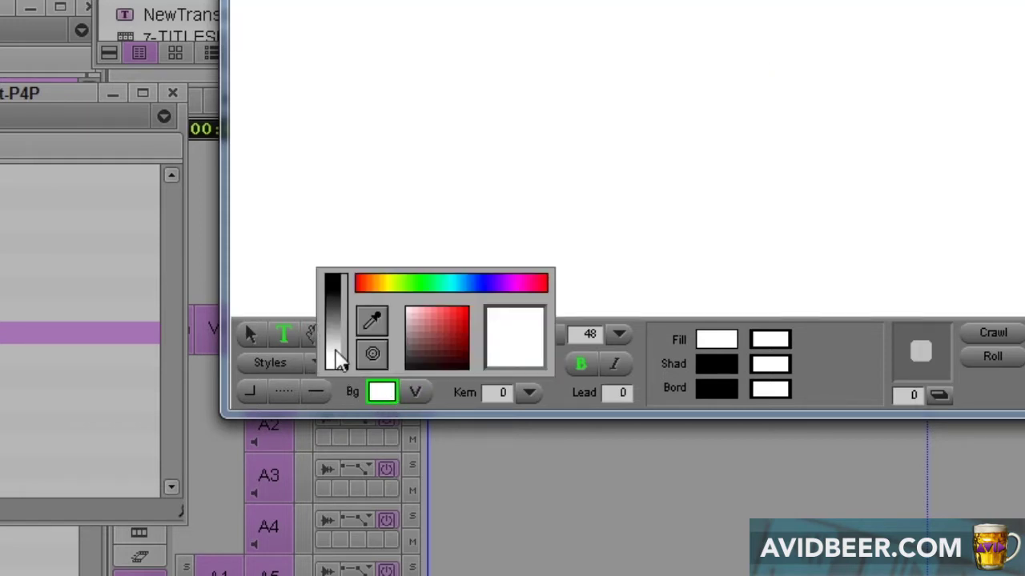
{"action": "left_click", "coordinate": [331, 280]}
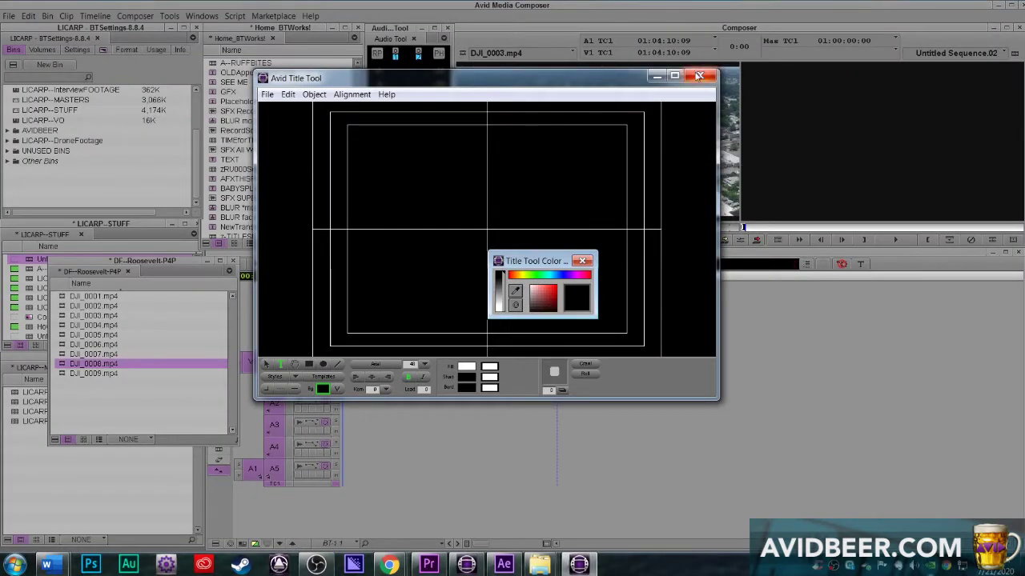
- Save the title as TimelineBLACK in the Home_BTWorks! bin and cut it into V1 of the sequence
{"action": "left_click", "coordinate": [698, 76]}
{"action": "left_click", "coordinate": [435, 258]}
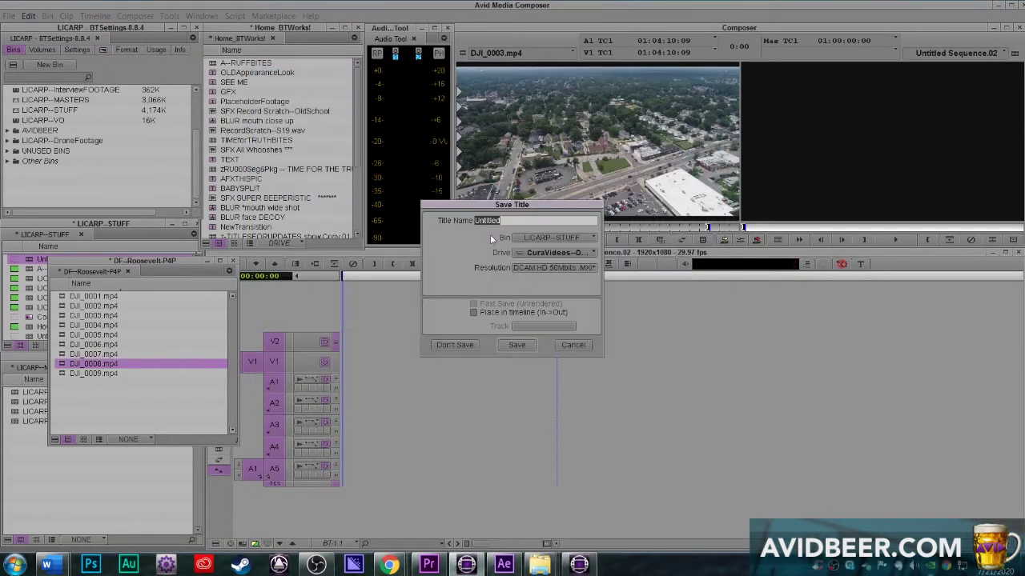
{"action": "type", "text": "TimelineBLACK"}
{"action": "left_click", "coordinate": [516, 345]}
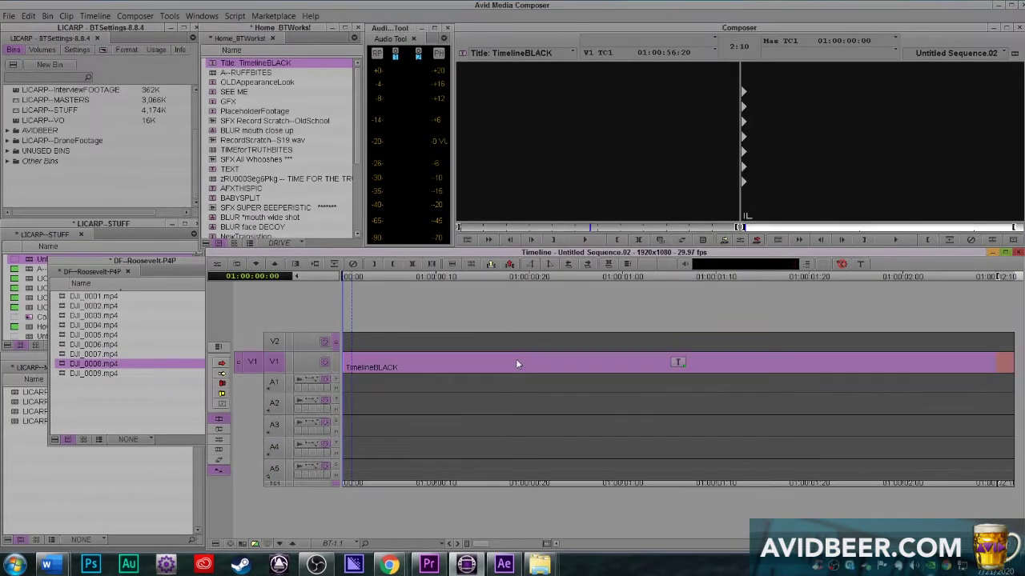
- Lift the TimelineBLACK title from V1 except for its last few frames and check the remaining piece
{"action": "key", "text": "z"}
{"action": "left_click", "coordinate": [626, 380]}
{"action": "key", "text": "g"}
{"action": "key", "text": "i"}
{"action": "left_click", "coordinate": [997, 396]}
{"action": "left_click", "coordinate": [1009, 391]}
{"action": "left_click_drag", "start_coordinate": [1009, 392], "coordinate": [836, 391]}
{"action": "key", "text": "i"}
{"action": "left_click_drag", "start_coordinate": [834, 391], "coordinate": [883, 391]}
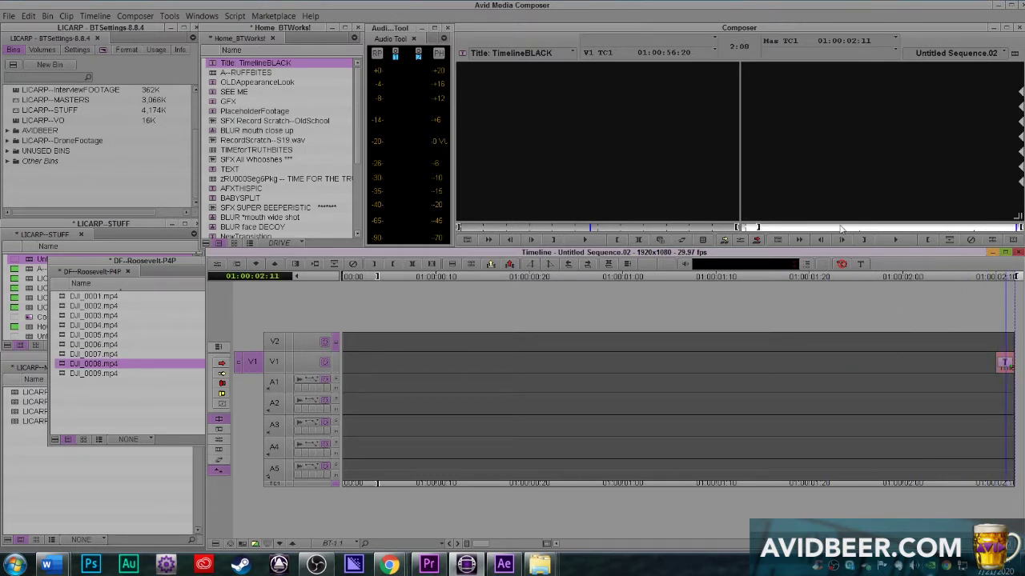
- Mark an In point at 01:00:01:15 in the sequence's empty stretch and load filler as the source clip
{"action": "left_click", "coordinate": [762, 407]}
{"action": "key", "text": "i"}
{"action": "right_click", "coordinate": [585, 67]}
{"action": "right_click", "coordinate": [553, 124]}
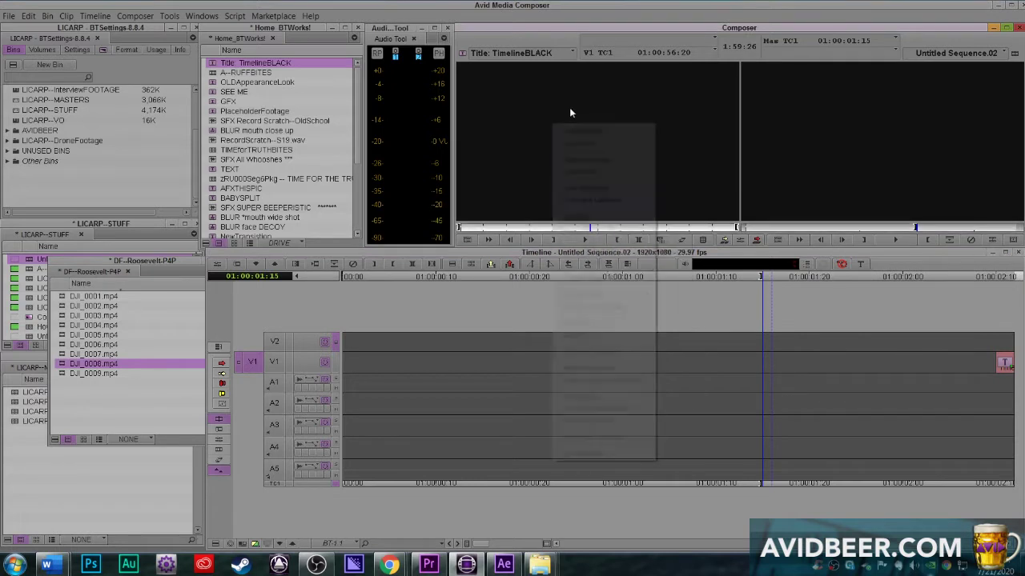
{"action": "left_click", "coordinate": [589, 133]}
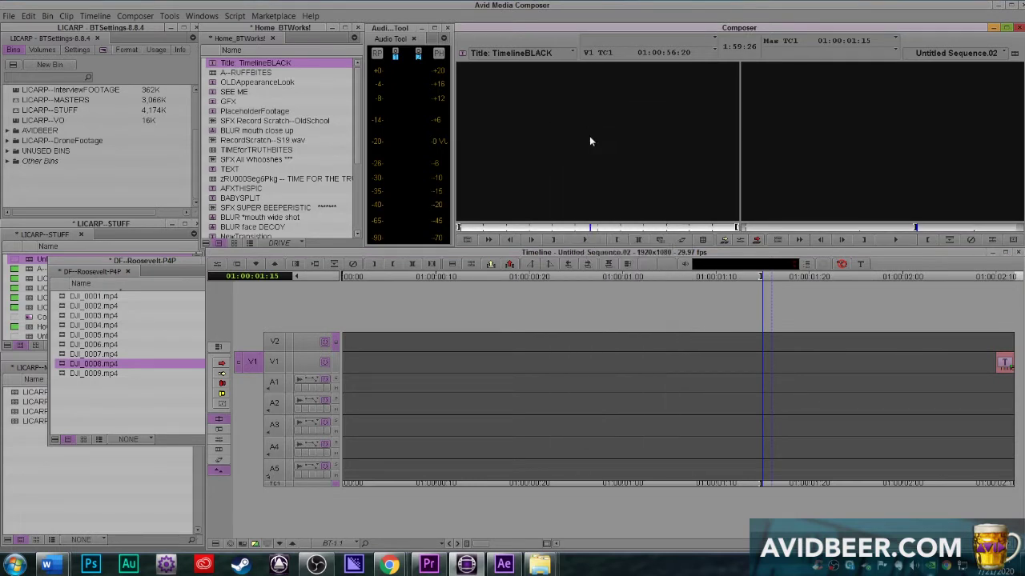
{"action": "left_click", "coordinate": [653, 251]}
- Splice the filler repeatedly into the sequence ahead of the title piece, extending it to about 2 minutes 36 seconds
{"action": "key", "text": "ctrl+a"}
{"action": "key", "text": "v"}
{"action": "key", "text": "v"}
{"action": "key", "text": "v"}
{"action": "key", "text": "v"}
{"action": "key", "text": "v"}
{"action": "key", "text": "v"}
{"action": "key", "text": "v"}
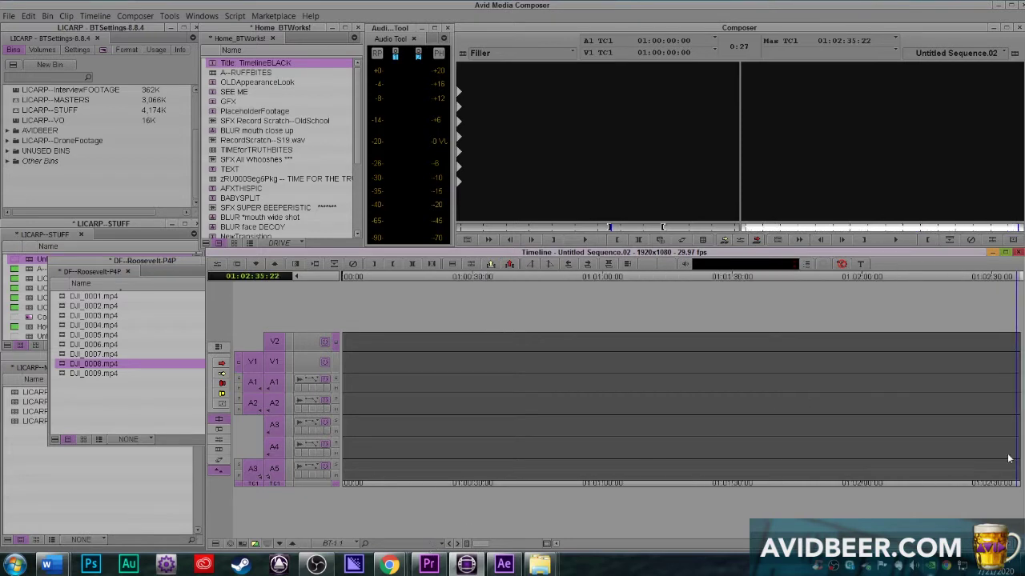
{"action": "key", "text": "v"}
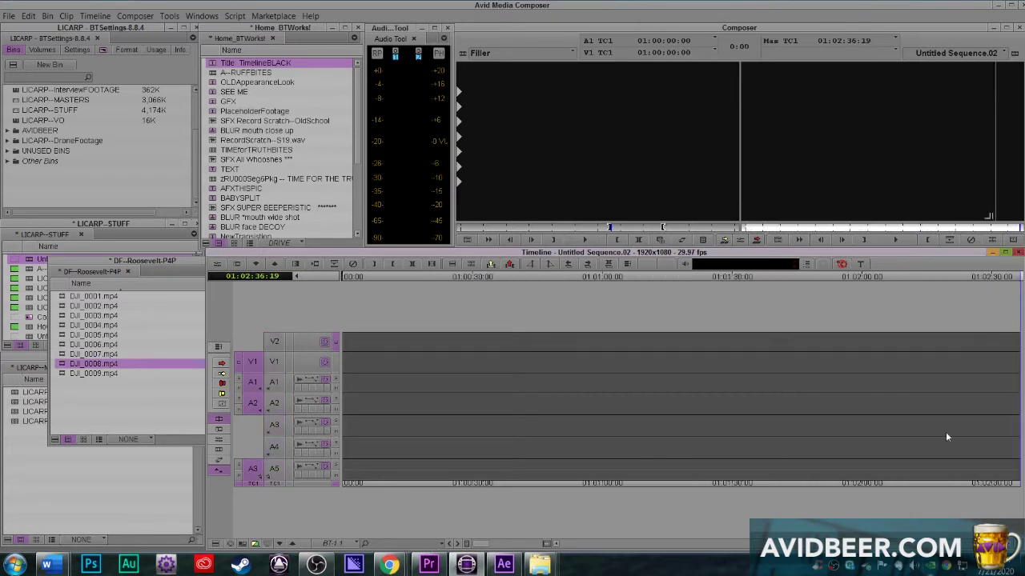
- Mark an In point at 01:02:36:17 on the short title piece at the end of the sequence
{"action": "key", "text": "h"}
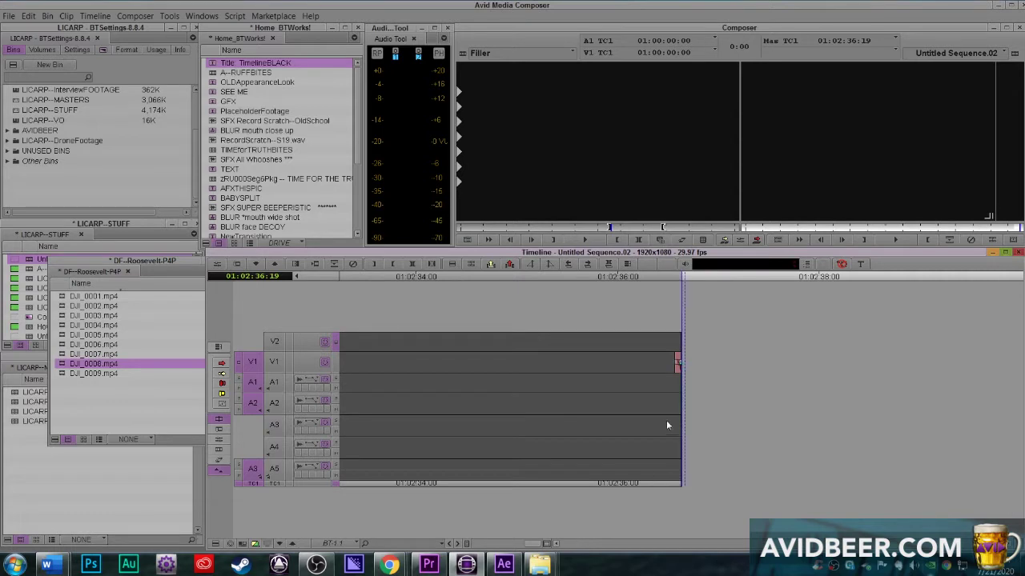
{"action": "left_click", "coordinate": [678, 372]}
{"action": "key", "text": "i"}
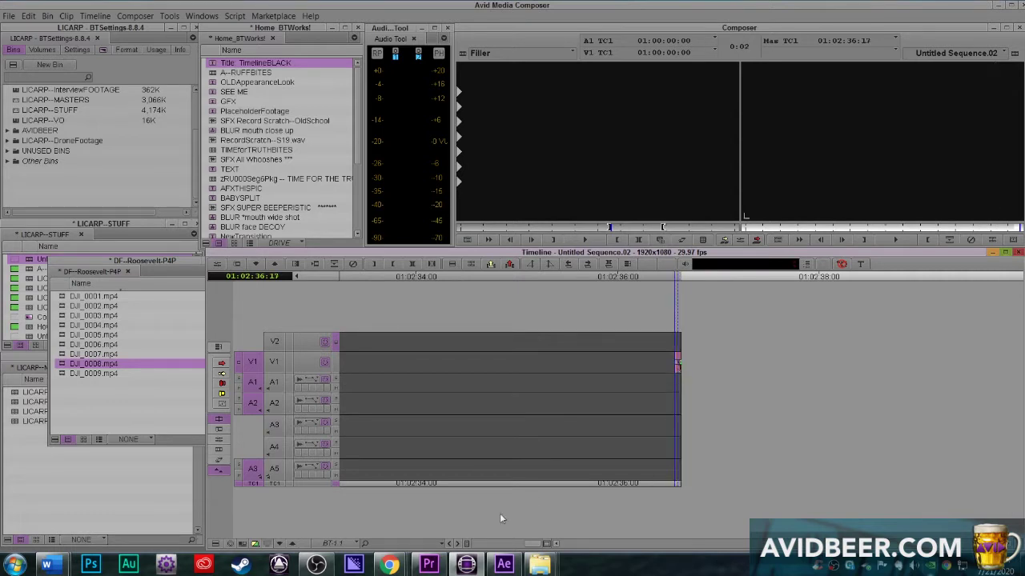
{"action": "key", "text": "h"}
- Load the LICARP--YouthFarmersMarket sequence from the LICARP--MASTERS bin and park the playhead near its end
{"action": "left_click", "coordinate": [115, 510]}
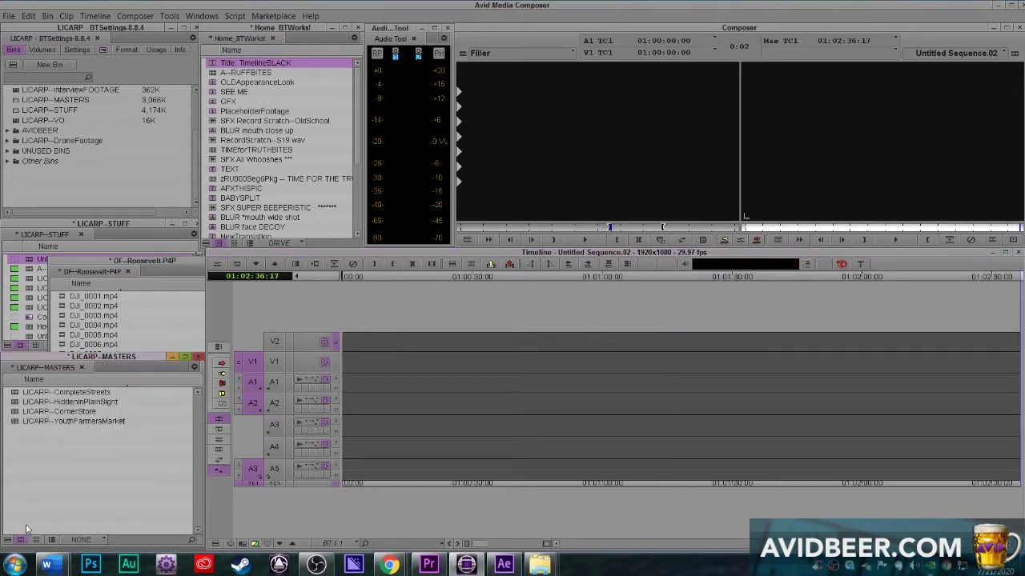
{"action": "left_click", "coordinate": [12, 424]}
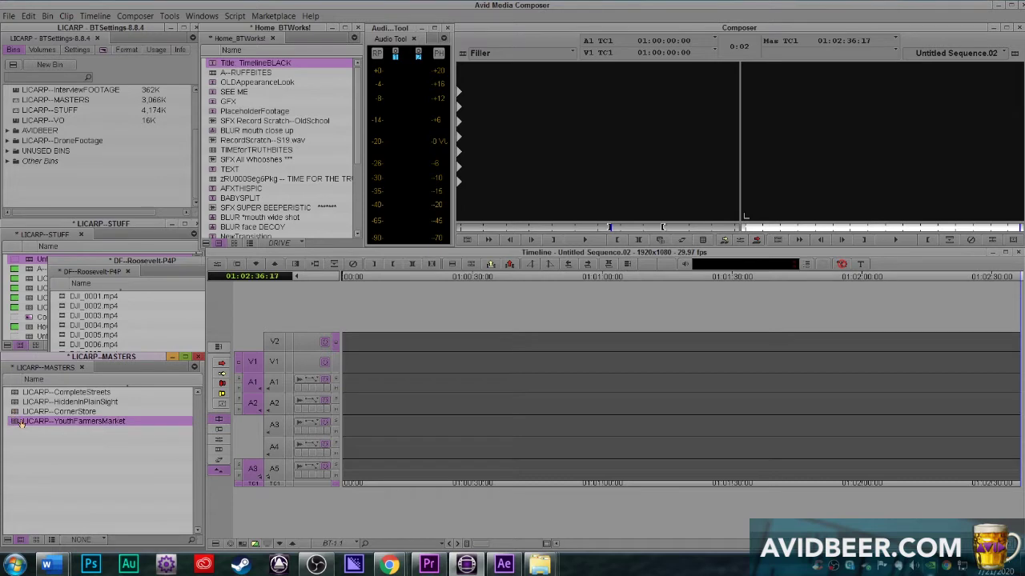
{"action": "double_click", "coordinate": [21, 424]}
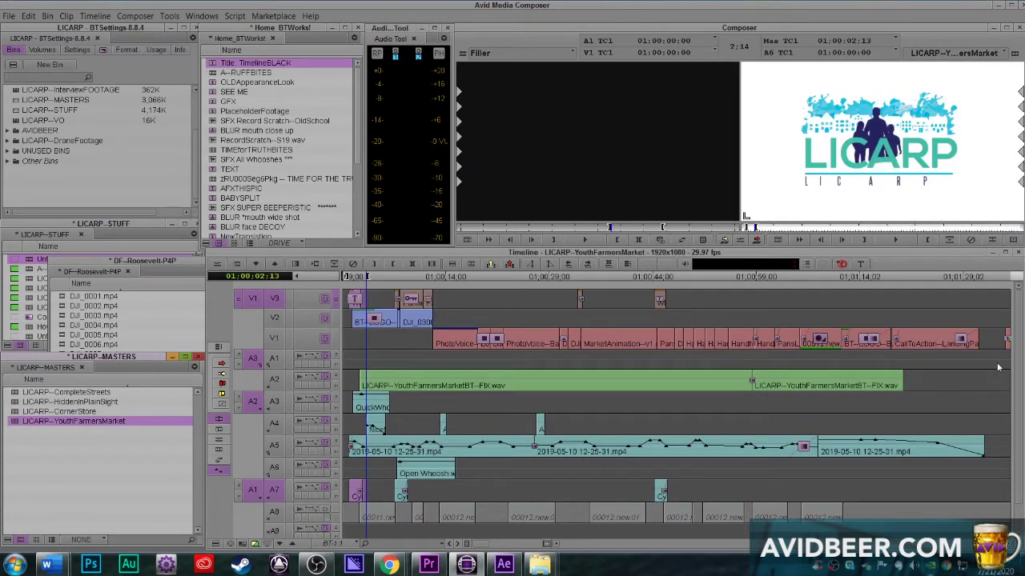
{"action": "left_click", "coordinate": [1008, 362]}
{"action": "left_click", "coordinate": [987, 359]}
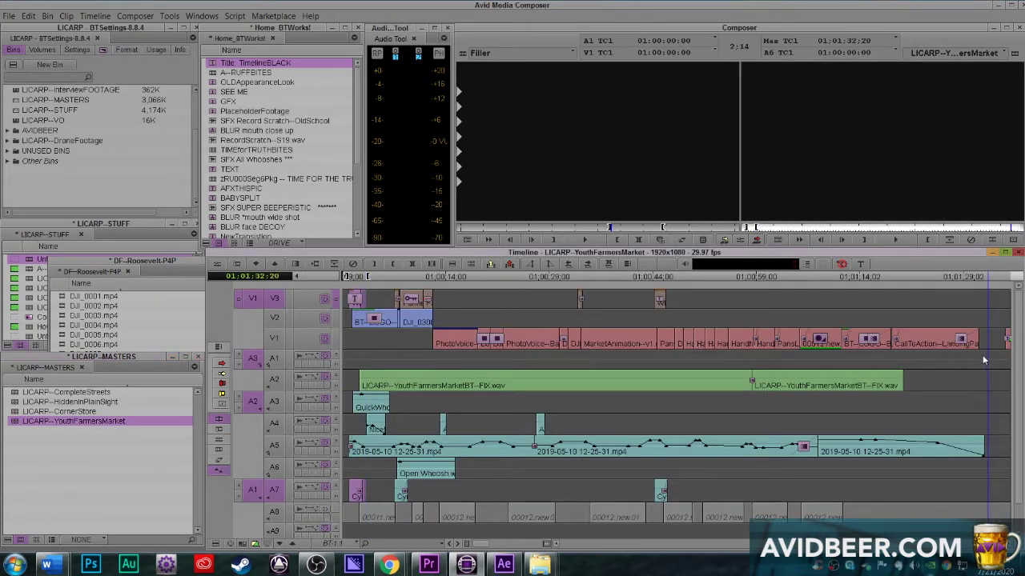
- Load the LICARP--CompleteStreets sequence from the LICARP--MASTERS bin and play its closing second
{"action": "left_click", "coordinate": [14, 393]}
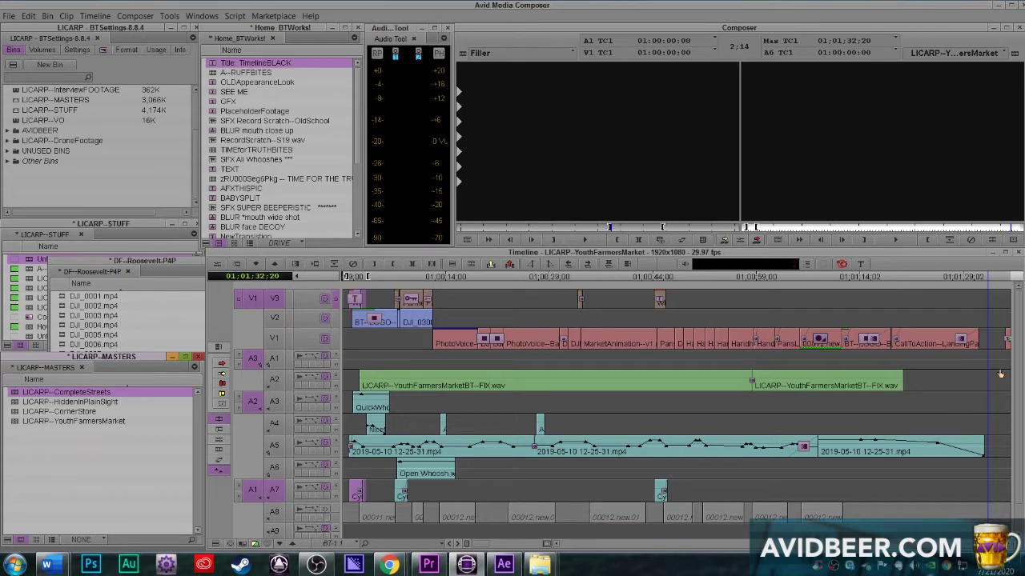
{"action": "left_click_drag", "start_coordinate": [957, 402], "coordinate": [1023, 404]}
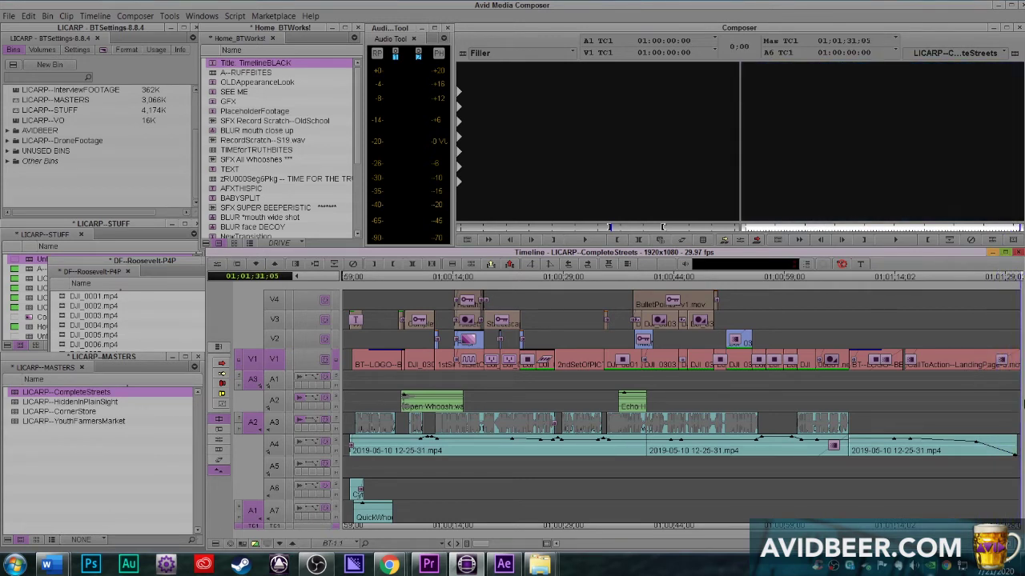
{"action": "left_click", "coordinate": [1014, 375]}
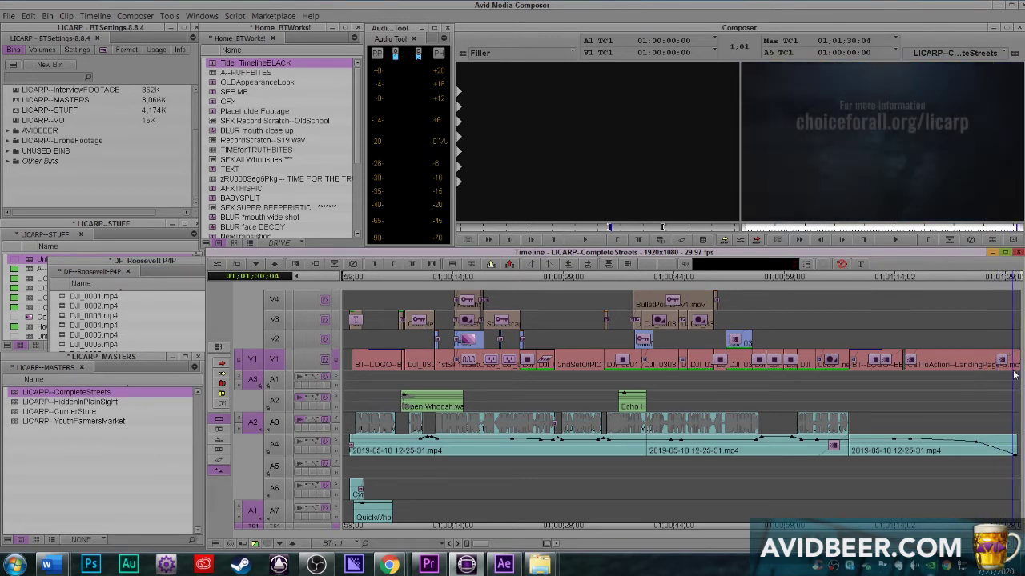
{"action": "key", "text": "space"}
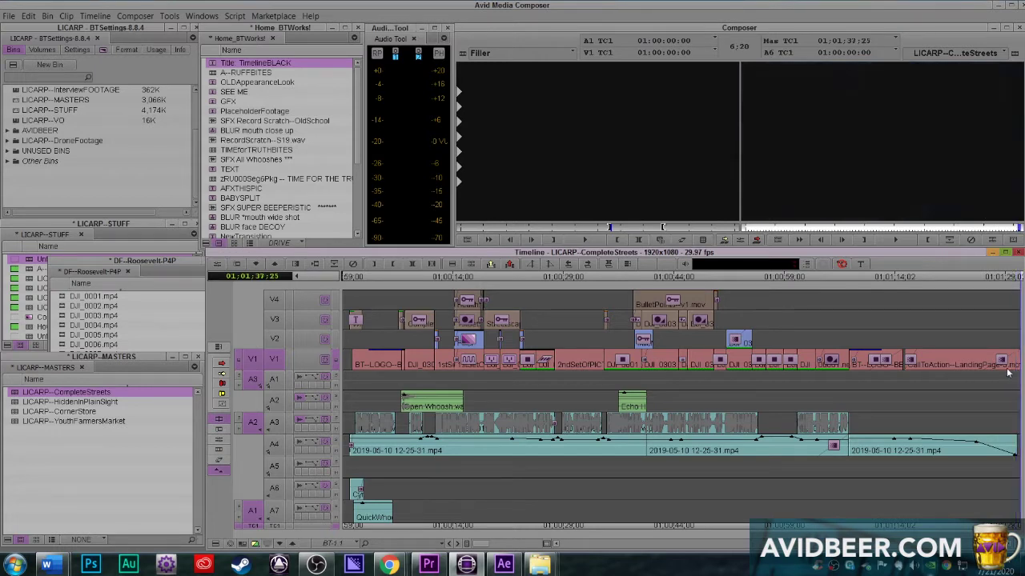
- Undo the last edit at the end of LICARP--CompleteStreets, clear its marks and mark an In point at 01:01:33:14
{"action": "key", "text": "ctrl+z"}
{"action": "mouse_move", "coordinate": [976, 383]}
{"action": "left_mouse_down"}
{"action": "mouse_move", "coordinate": [1010, 370]}
{"action": "mouse_move", "coordinate": [991, 379]}
{"action": "left_mouse_up"}
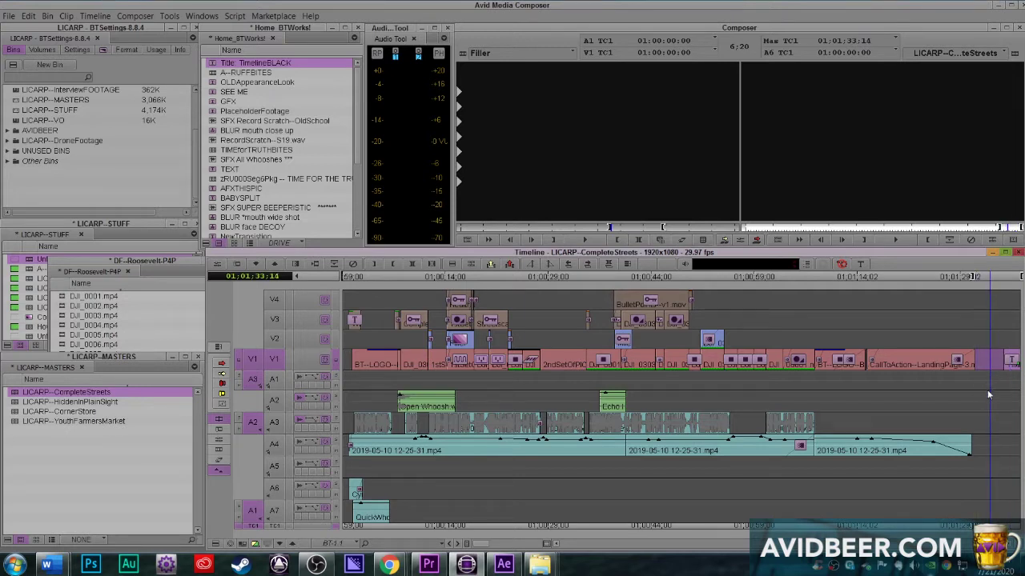
{"action": "key", "text": "g"}
{"action": "key", "text": "i"}
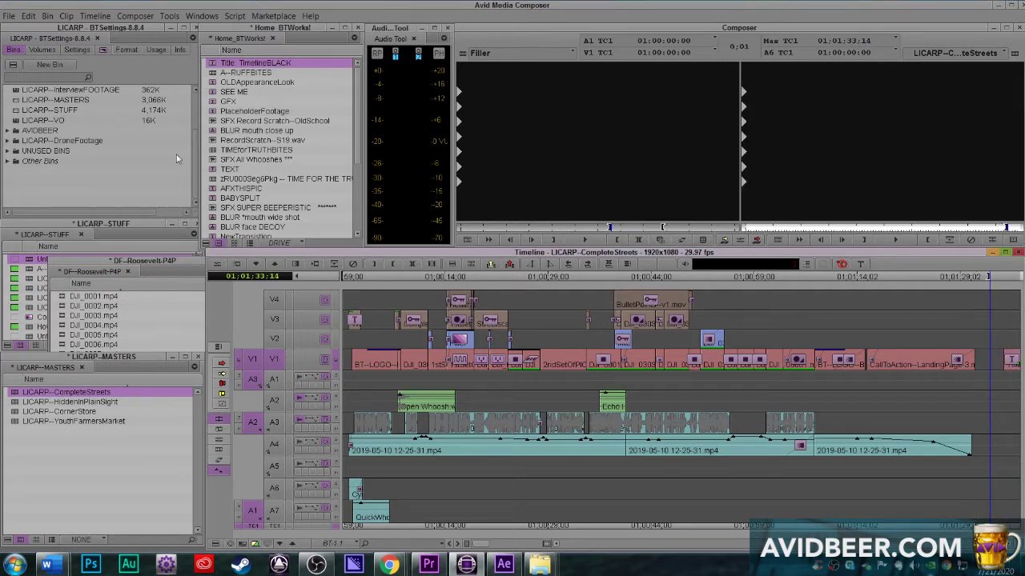
- Load Untitled Sequence.02 and extract the filler from 01:00:43:26 to a point shortly before the end
{"action": "left_click", "coordinate": [30, 268]}
{"action": "double_click", "coordinate": [30, 261]}
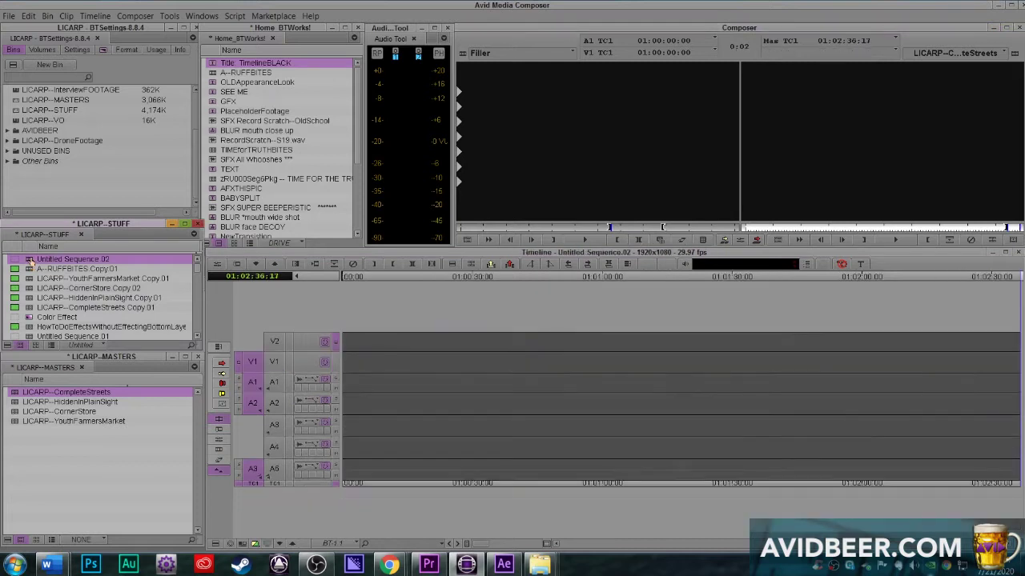
{"action": "left_click_drag", "start_coordinate": [739, 400], "coordinate": [532, 428]}
{"action": "key", "text": "o"}
{"action": "key", "text": "i"}
{"action": "key", "text": "ctrl+a"}
{"action": "key", "text": "x"}
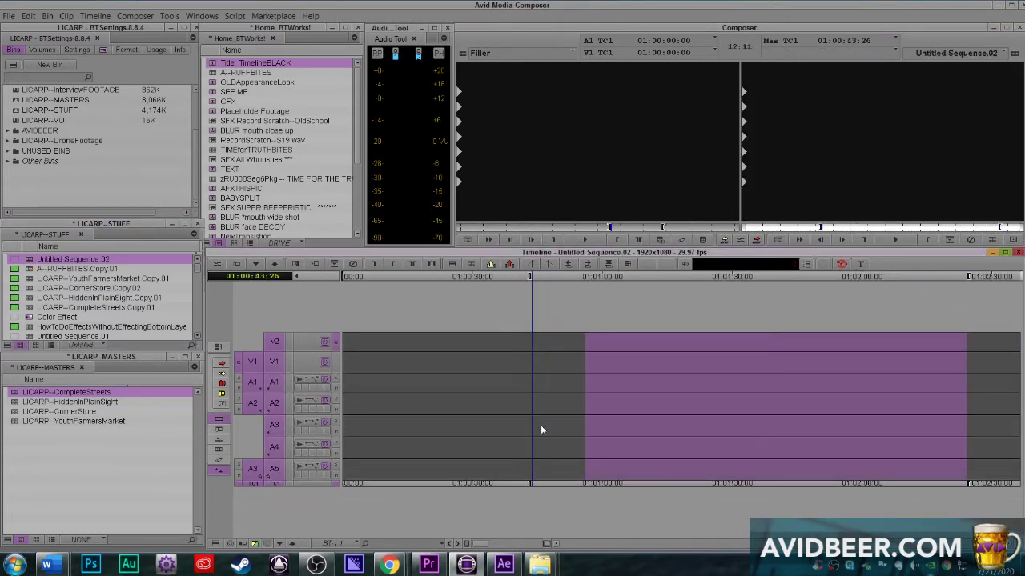
- Extract the filler between 01:00:24:07 and 01:00:51:22 from Untitled Sequence.02
{"action": "left_click", "coordinate": [634, 408]}
{"action": "key", "text": "i"}
{"action": "left_click", "coordinate": [965, 397]}
{"action": "key", "text": "o"}
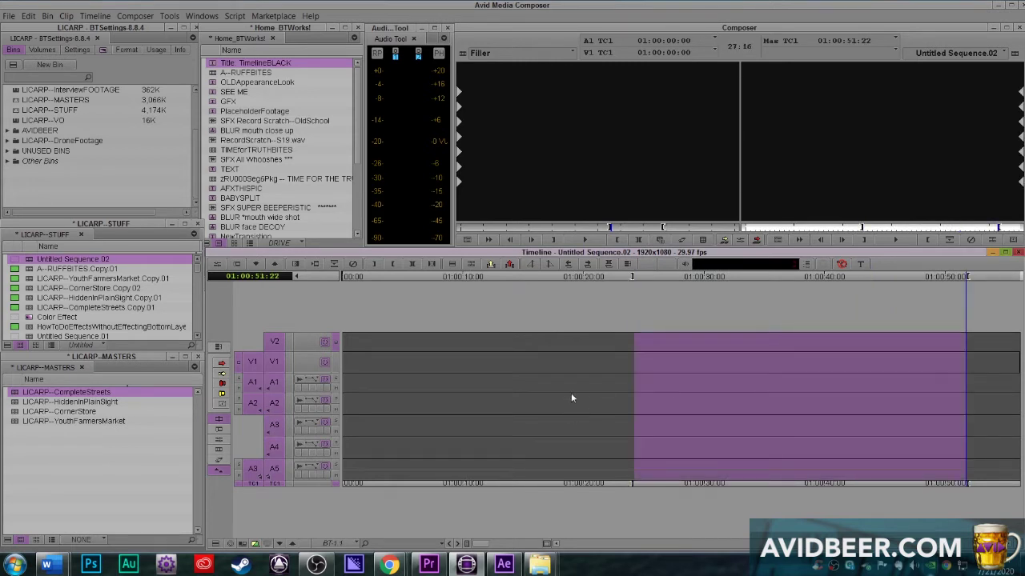
{"action": "key", "text": "x"}
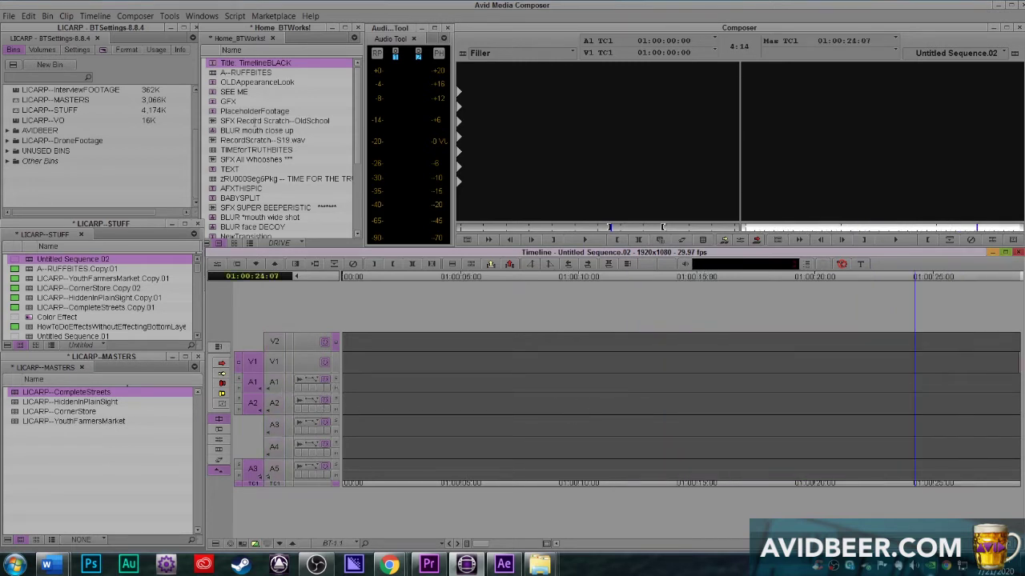
- Load A--RUFFBITES and LICARP--CompleteStreets in turn to examine their audio track layouts
{"action": "double_click", "coordinate": [212, 73]}
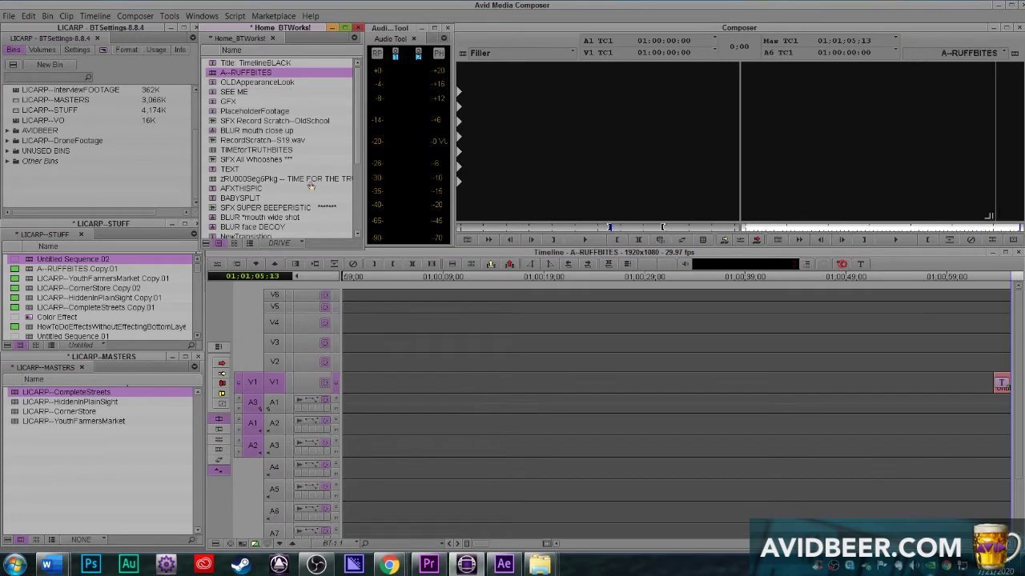
{"action": "left_click", "coordinate": [430, 419]}
{"action": "scroll", "coordinate": [421, 400], "scroll_direction": "down", "scroll_amount": 3}
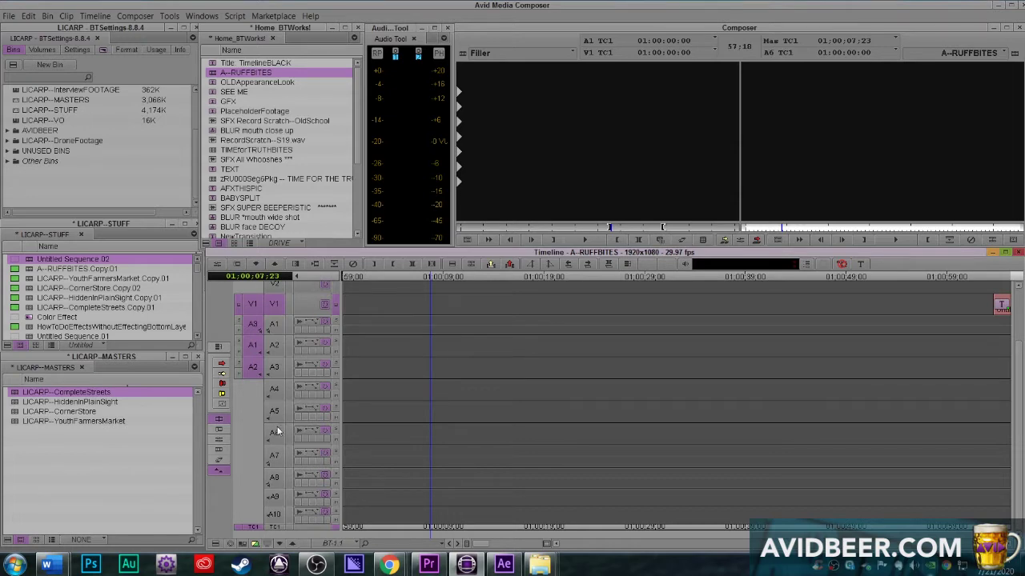
{"action": "double_click", "coordinate": [11, 394]}
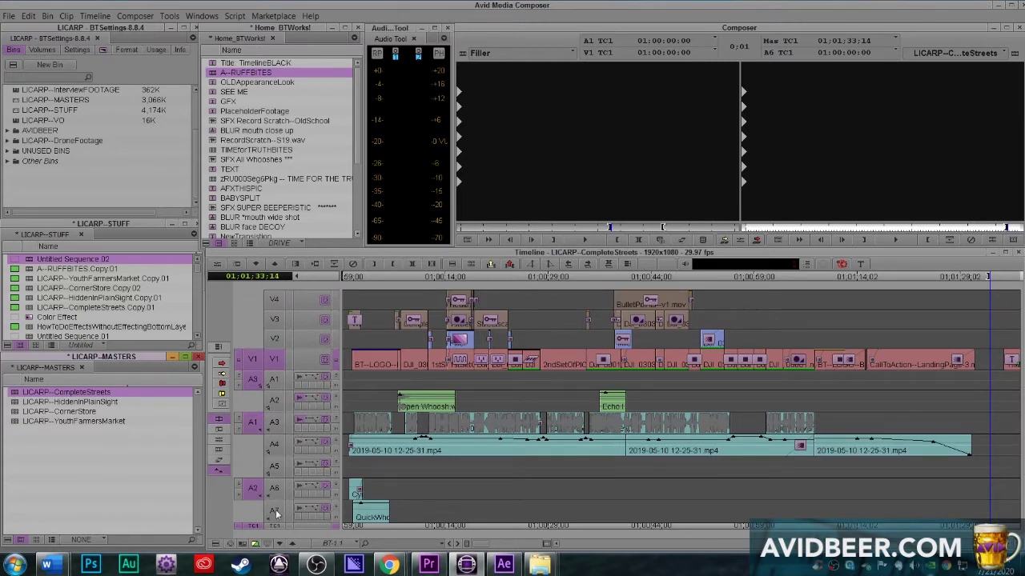
{"action": "left_click", "coordinate": [359, 524]}
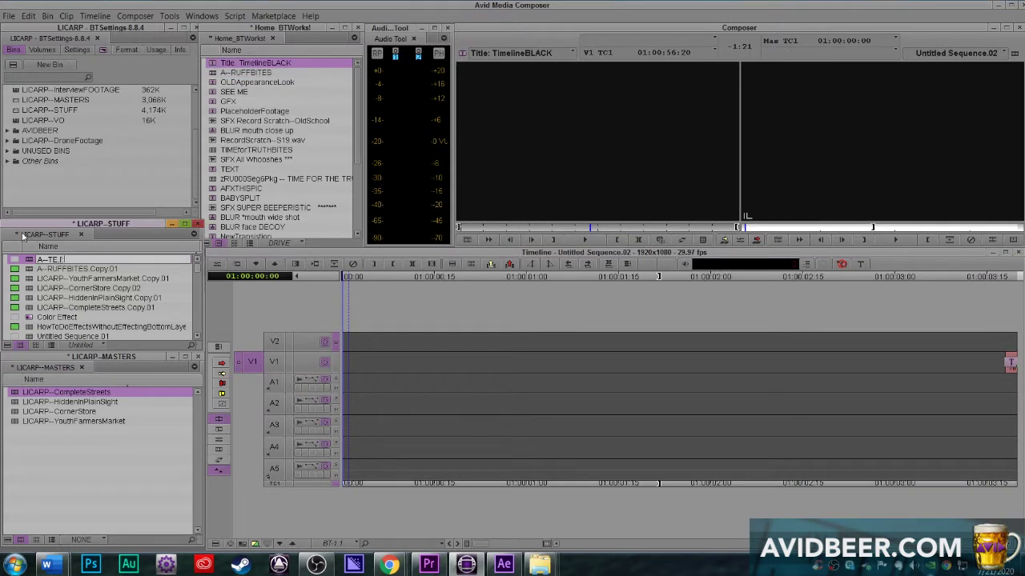
- Rename Untitled Sequence.02 as A--TEMPLATE SEQUENCE
{"action": "type", "text": "EMPLATE SEQUENCE"}
{"action": "key", "text": "Return"}
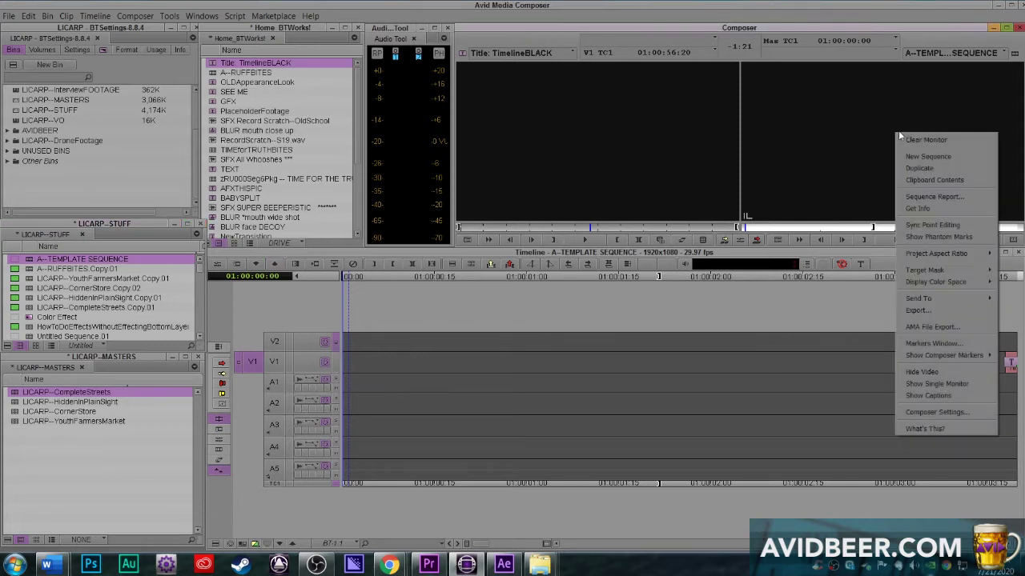
- Open the template's Sequence Report and enter 00:59:59:00 as the starting timecode
{"action": "left_click", "coordinate": [921, 196]}
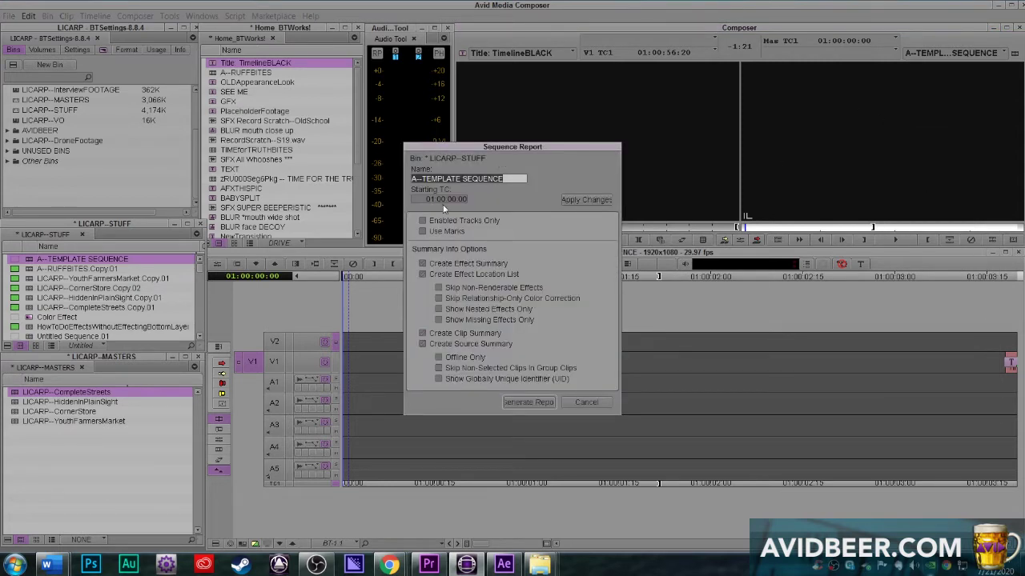
{"action": "left_click", "coordinate": [436, 199]}
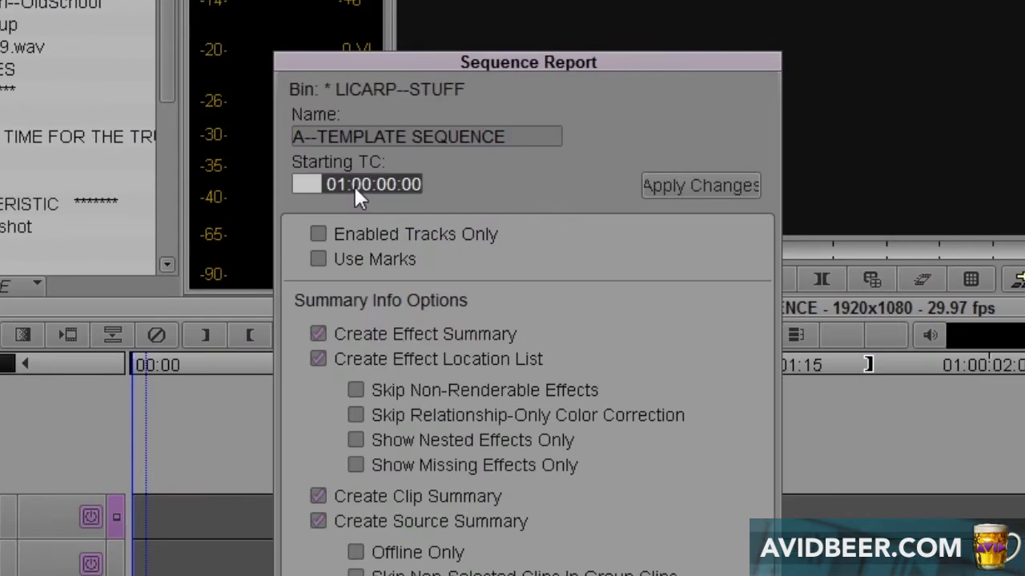
{"action": "left_click", "coordinate": [355, 184]}
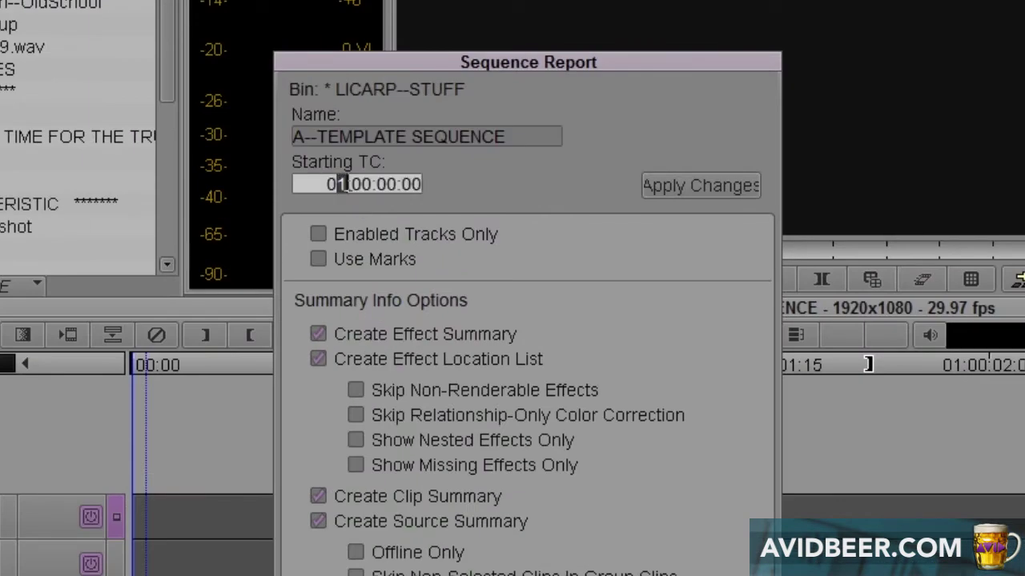
{"action": "type", "text": "0"}
{"action": "left_click_drag", "start_coordinate": [351, 184], "coordinate": [367, 183]}
{"action": "double_click", "coordinate": [366, 184]}
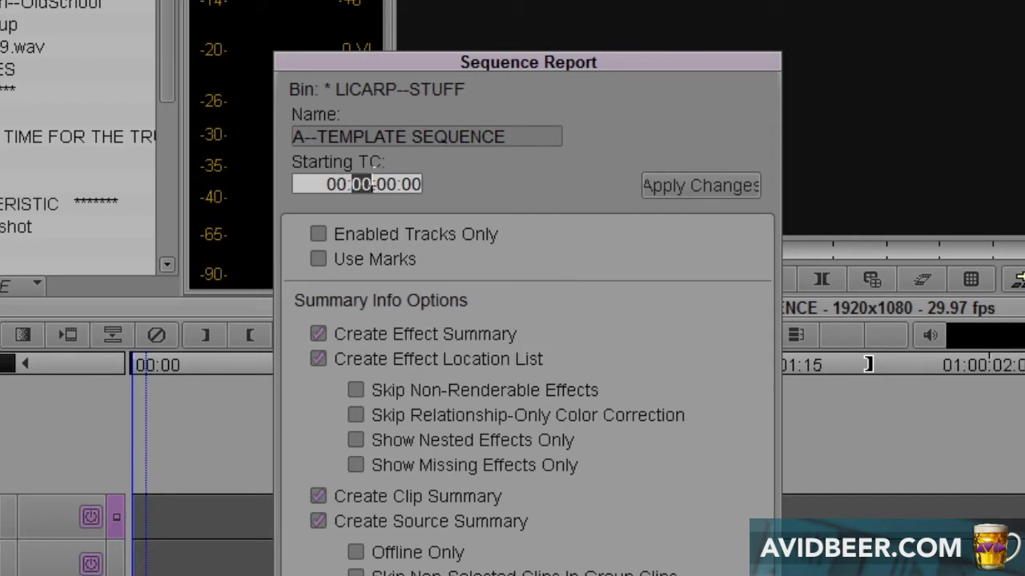
{"action": "type", "text": "59"}
{"action": "double_click", "coordinate": [388, 184]}
{"action": "type", "text": "59"}
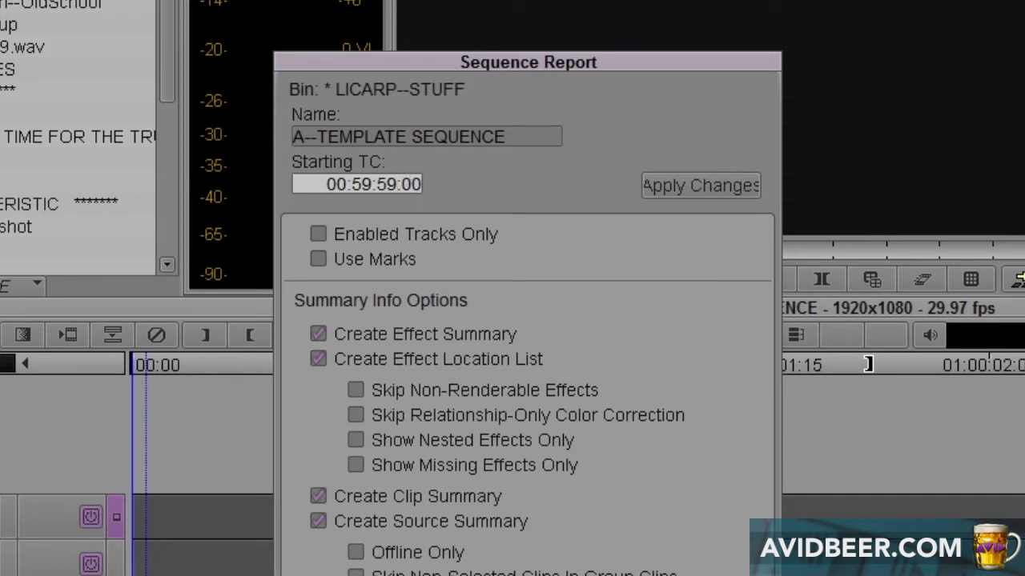
- Change the starting timecode's separators to semicolons, making it 00;59;59;00, apply the change and close the Sequence Report
{"action": "double_click", "coordinate": [403, 184]}
{"action": "type", "text": ";59;59;"}
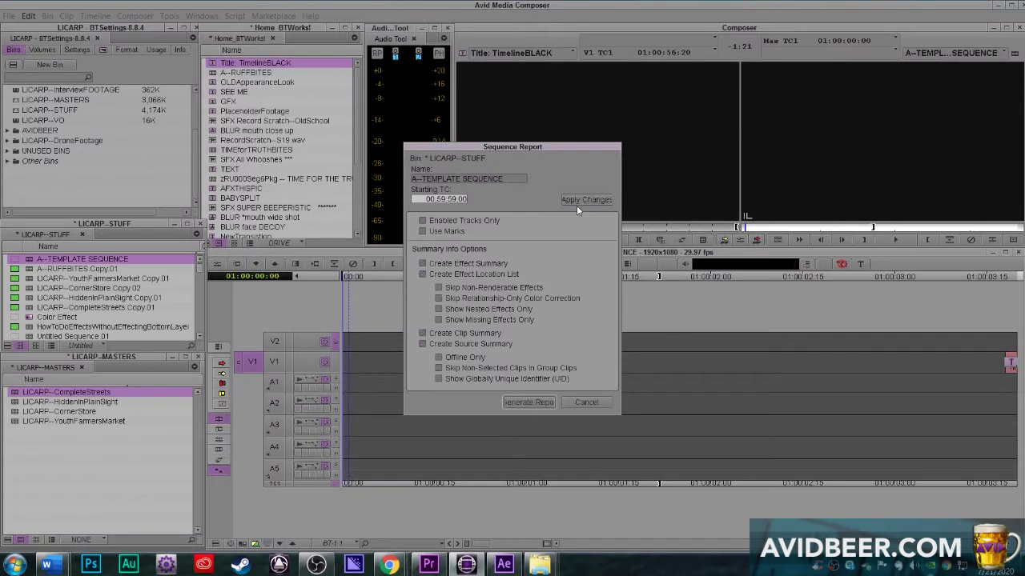
{"action": "left_click", "coordinate": [689, 192]}
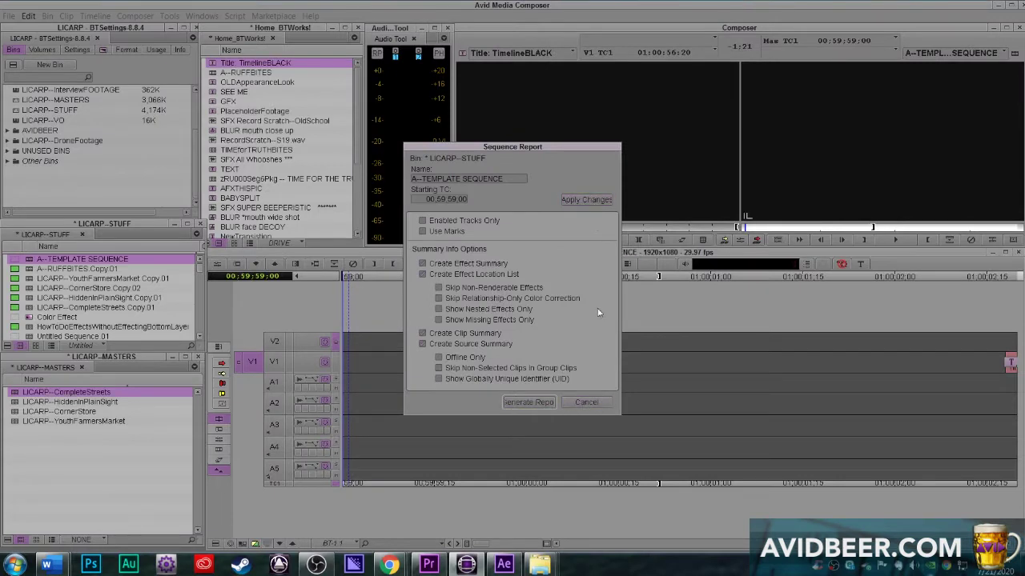
{"action": "left_click", "coordinate": [584, 403]}
- Check A--TEMPLATE SEQUENCE at its first frame and at the title piece on its end
{"action": "left_click_drag", "start_coordinate": [365, 426], "coordinate": [349, 426]}
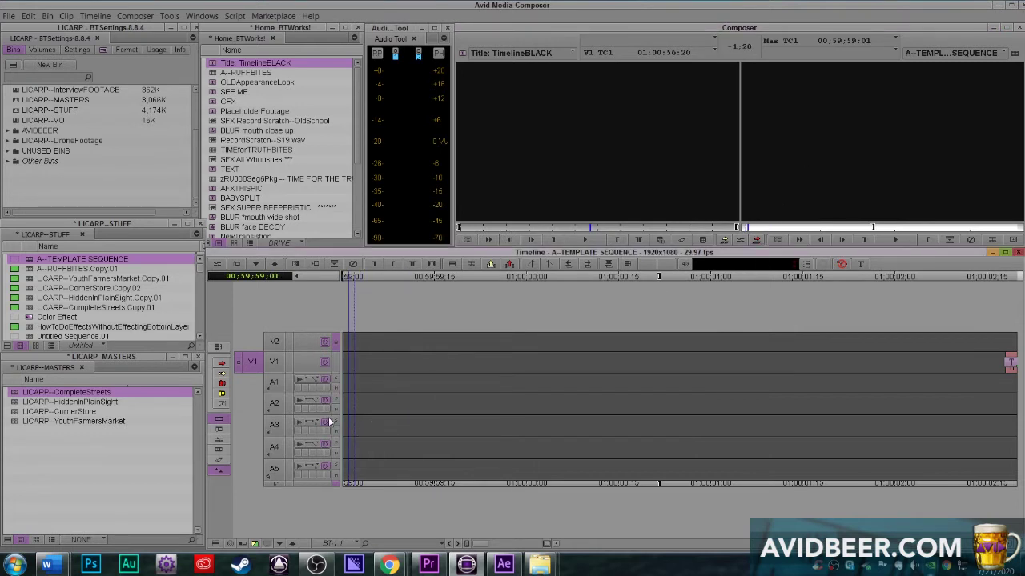
{"action": "key", "text": "Home"}
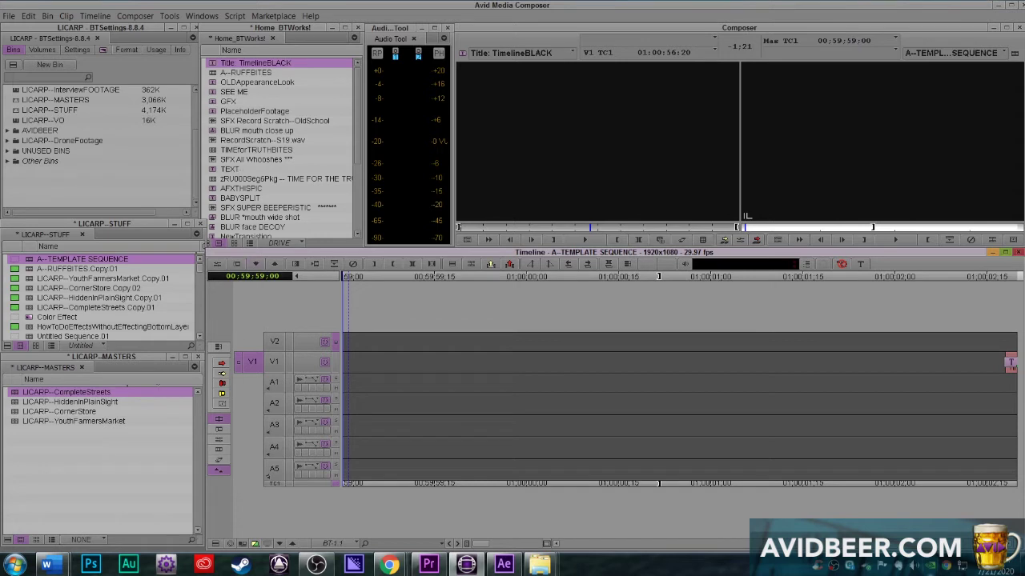
{"action": "left_click", "coordinate": [18, 395]}
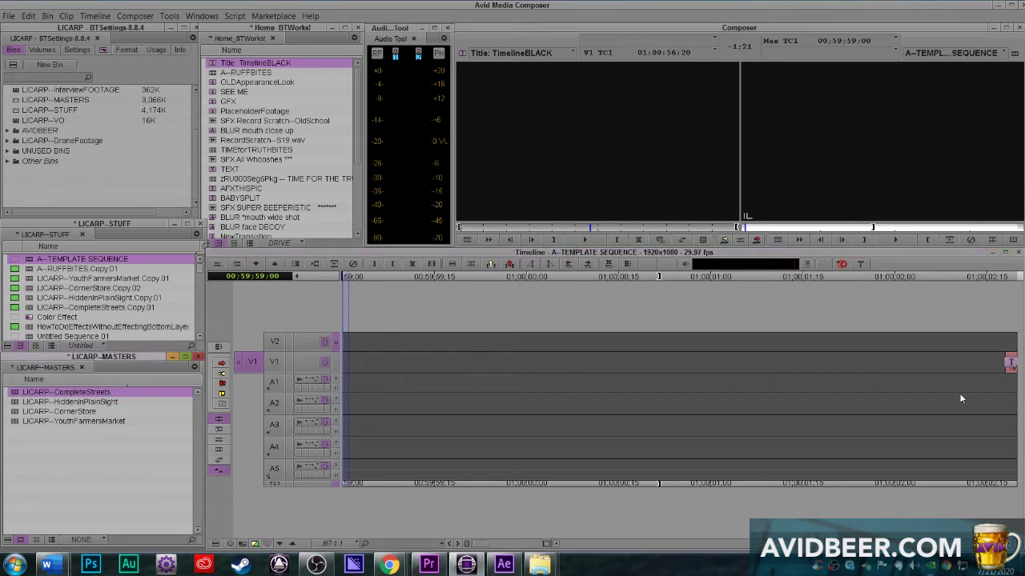
{"action": "left_click", "coordinate": [1007, 376]}
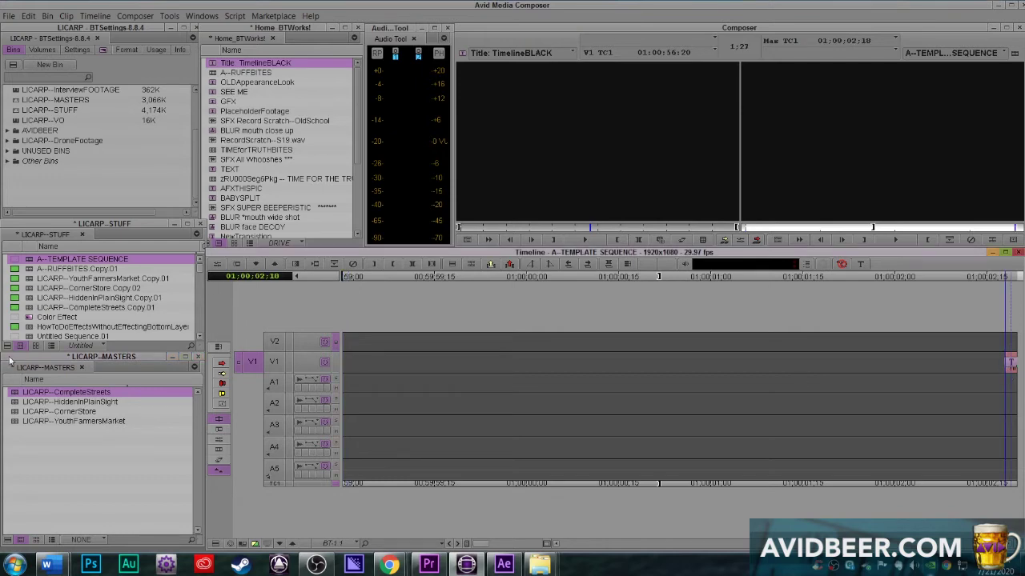
- Load LICARP--CompleteStreets, clear its marks and examine its opening seconds from the first frame
{"action": "left_click", "coordinate": [14, 396]}
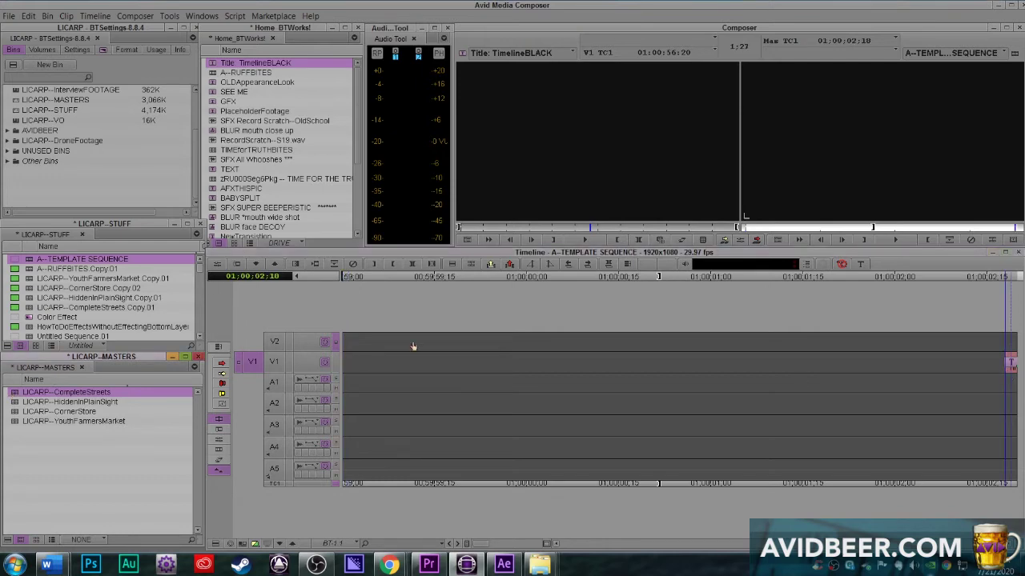
{"action": "left_click_drag", "start_coordinate": [383, 356], "coordinate": [342, 381]}
{"action": "key", "text": "space"}
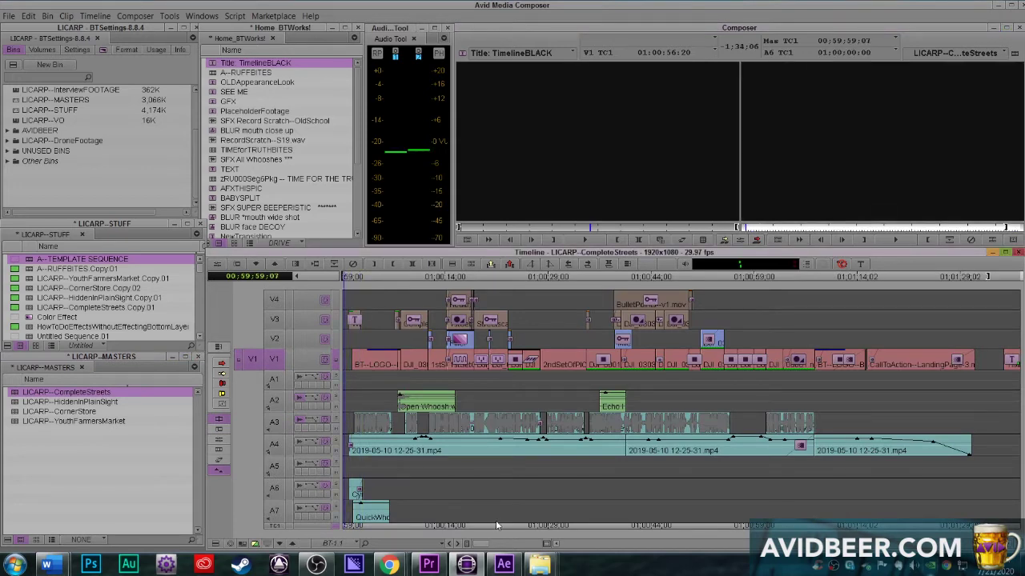
{"action": "left_click_drag", "start_coordinate": [482, 544], "coordinate": [541, 544]}
{"action": "left_click_drag", "start_coordinate": [454, 361], "coordinate": [444, 365]}
{"action": "key", "text": "g"}
{"action": "left_click", "coordinate": [389, 349]}
{"action": "key", "text": "Home"}
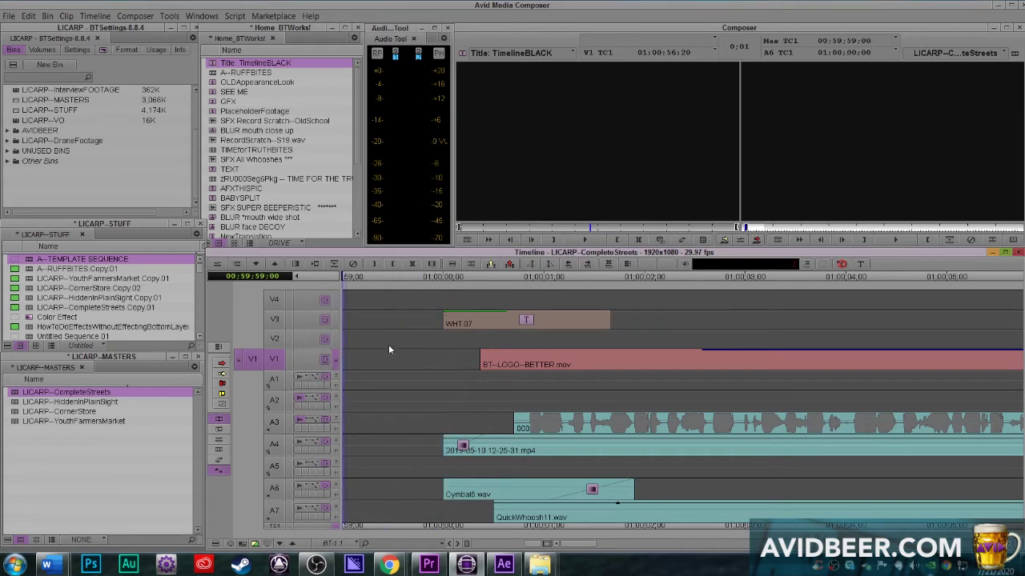
- Compare the frames at 01:00:00:00 and 00:59:59:00 by scrubbing through the empty second before the first clips
{"action": "left_click", "coordinate": [445, 341]}
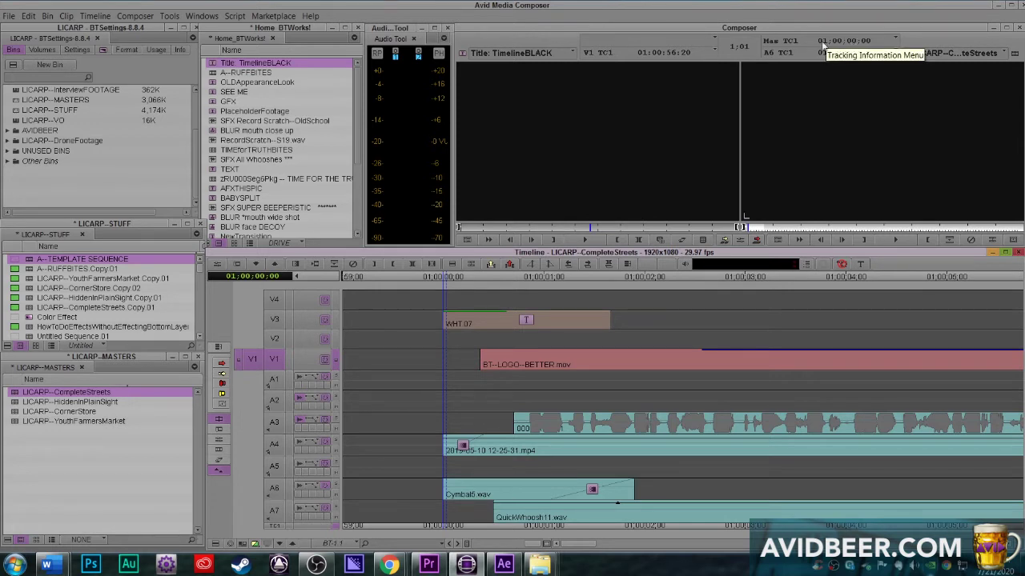
{"action": "left_click", "coordinate": [340, 333]}
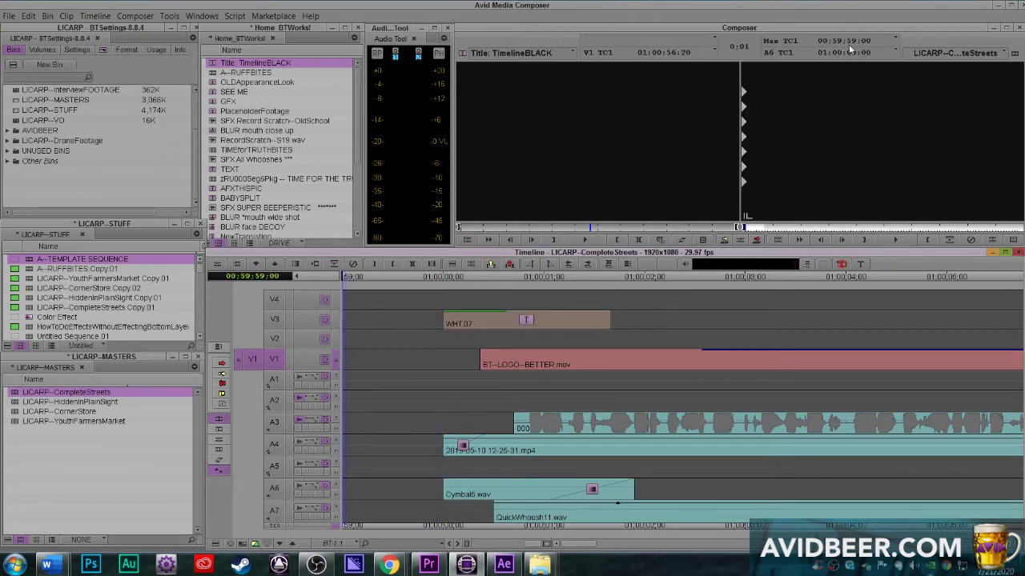
{"action": "left_click_drag", "start_coordinate": [436, 347], "coordinate": [340, 345]}
{"action": "left_click_drag", "start_coordinate": [365, 349], "coordinate": [441, 360]}
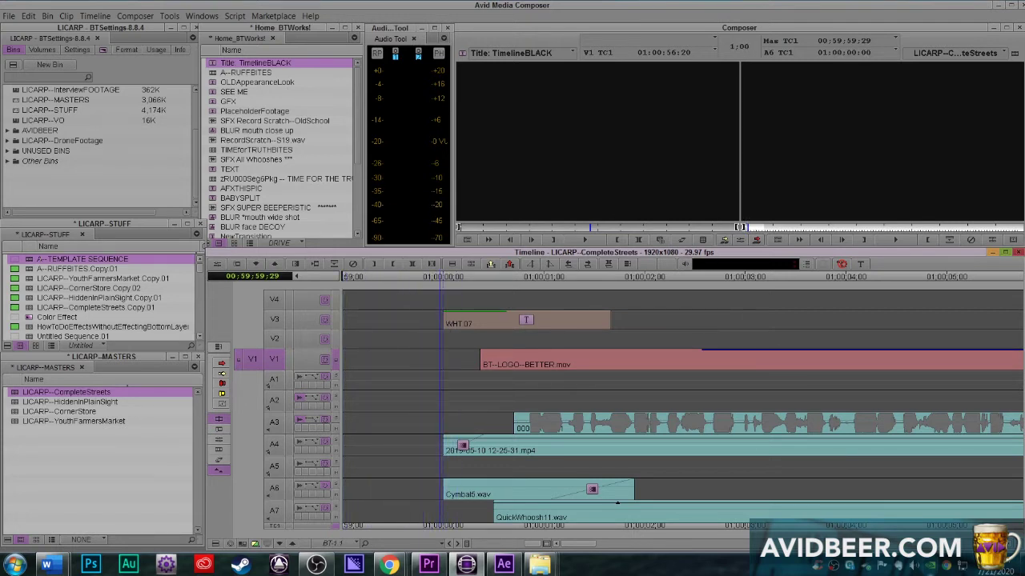
- Reload A--TEMPLATE SEQUENCE, park at its start and move it from the LICARP--STUFF bin to the Home_BTWorks! bin
{"action": "left_click", "coordinate": [29, 263]}
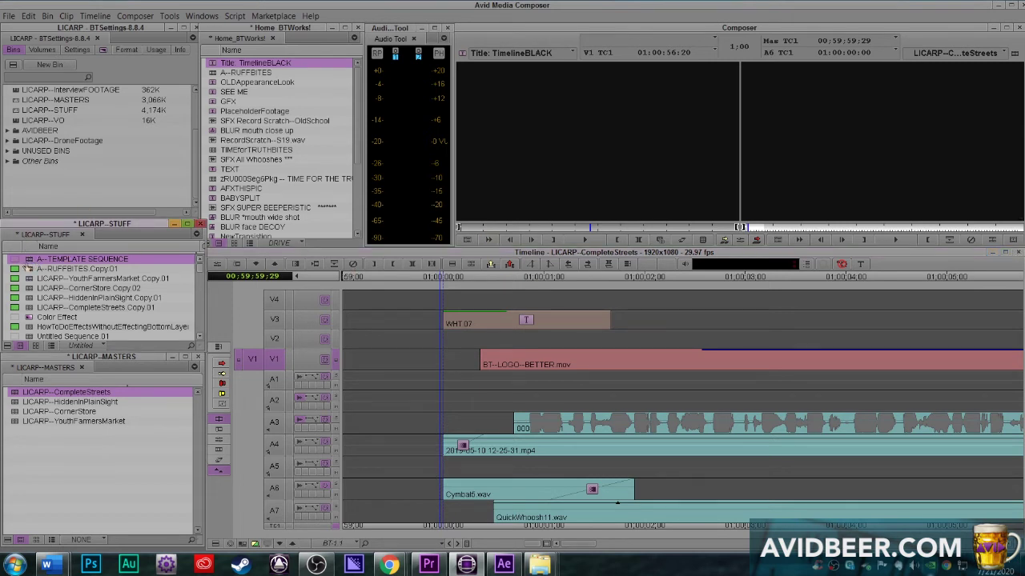
{"action": "double_click", "coordinate": [40, 265]}
{"action": "left_click", "coordinate": [460, 431]}
{"action": "left_click_drag", "start_coordinate": [480, 399], "coordinate": [343, 364]}
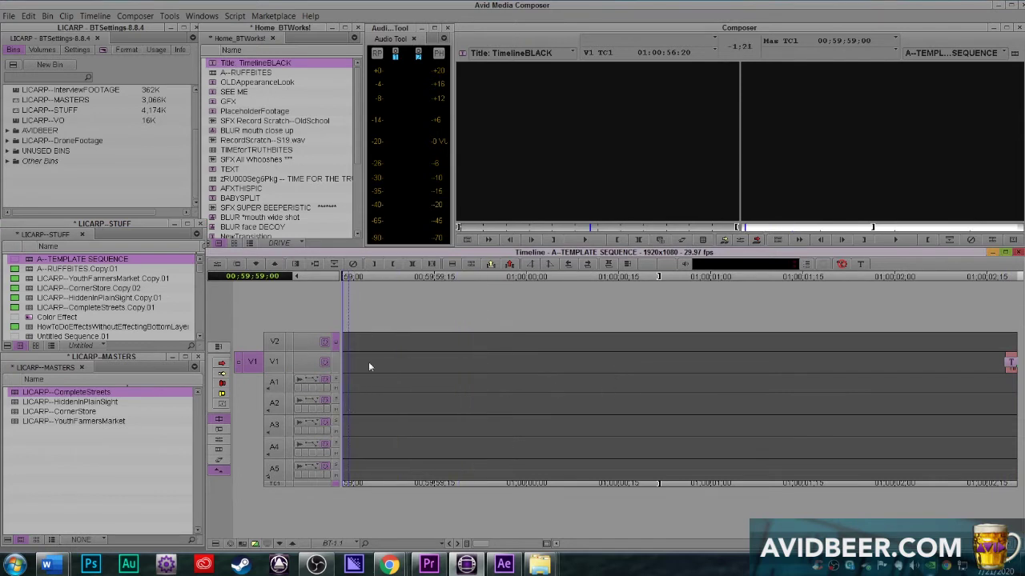
{"action": "left_click_drag", "start_coordinate": [32, 260], "coordinate": [273, 112]}
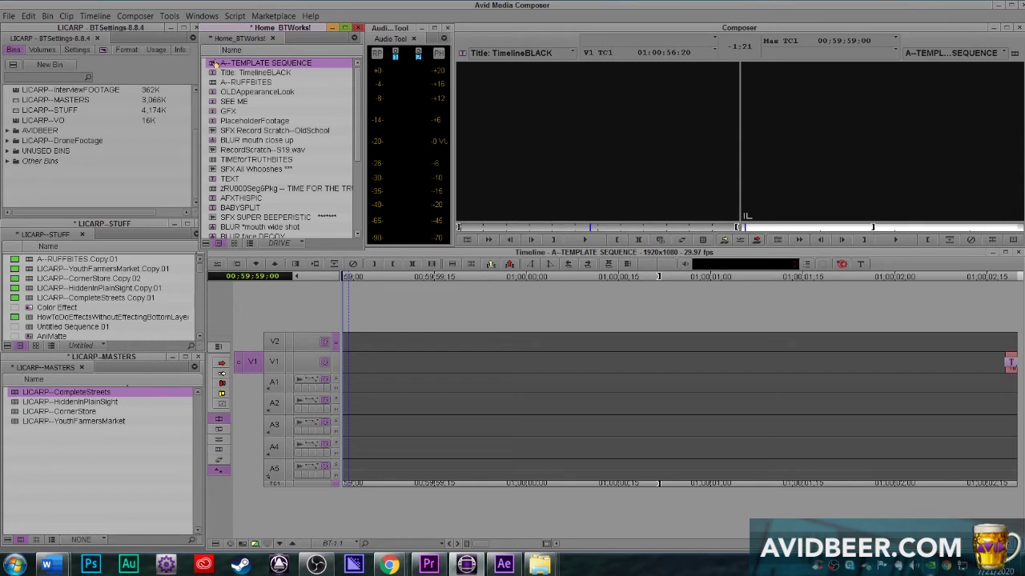
- Duplicate A--TEMPLATE SEQUENCE in the home bin and move the copy into the LICARP--MASTERS bin
{"action": "key", "text": "ctrl+d"}
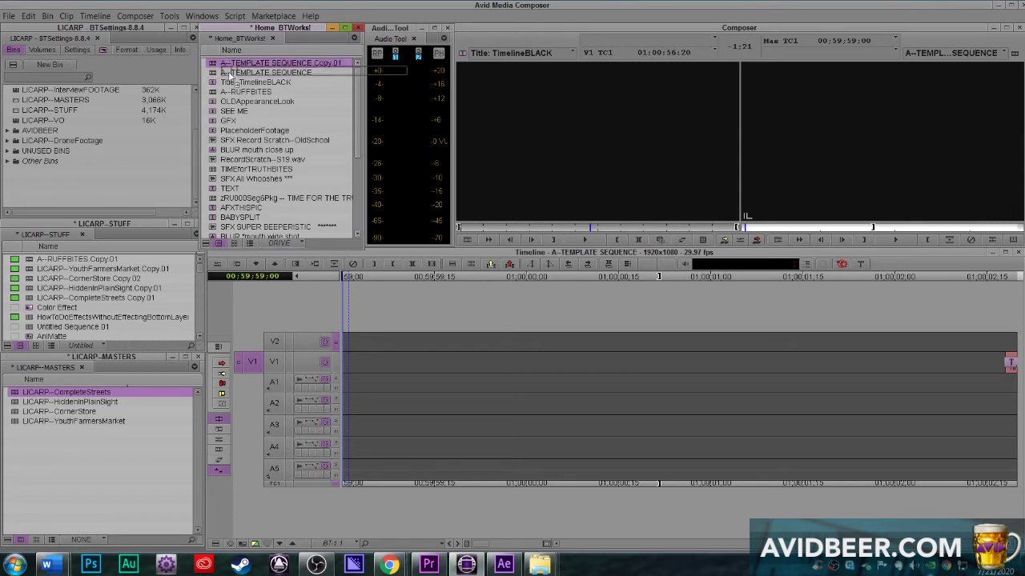
{"action": "left_click_drag", "start_coordinate": [163, 365], "coordinate": [120, 396]}
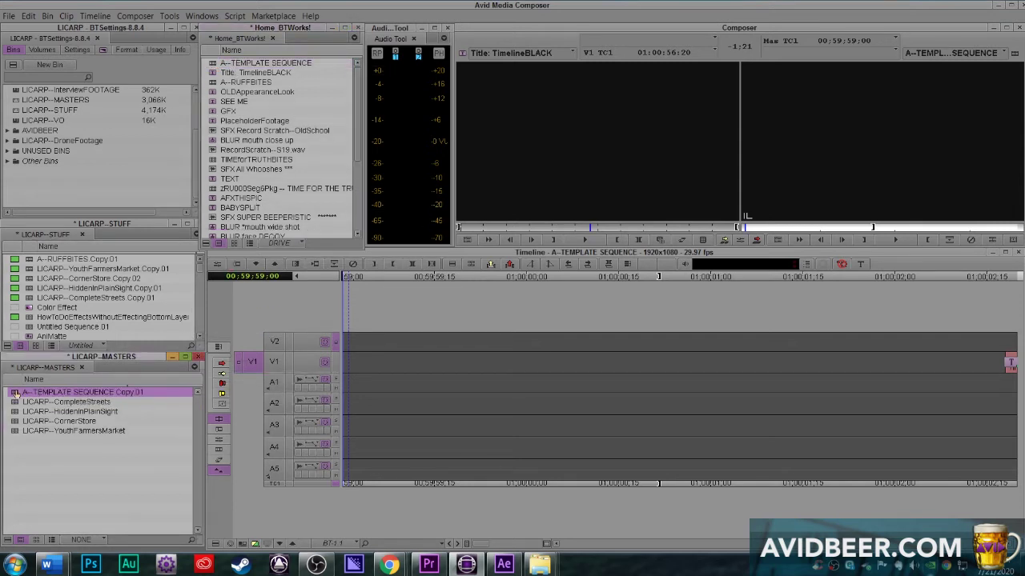
{"action": "left_click_drag", "start_coordinate": [432, 376], "coordinate": [772, 425]}
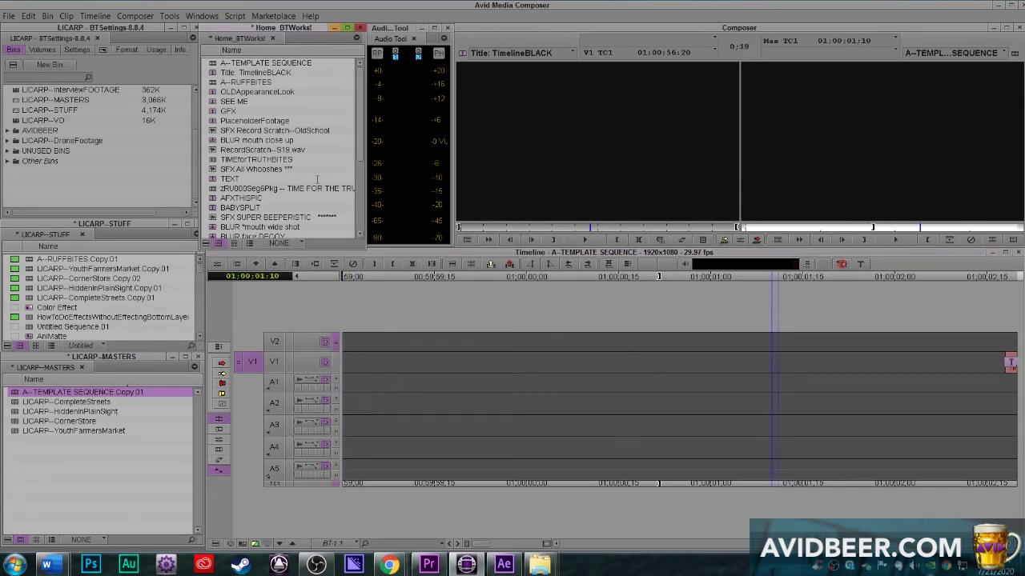
- Duplicate the home bin's A--RUFFBITES sequence, move the copy into the LICARP--STUFF bin and view its empty timeline
{"action": "left_click", "coordinate": [223, 83]}
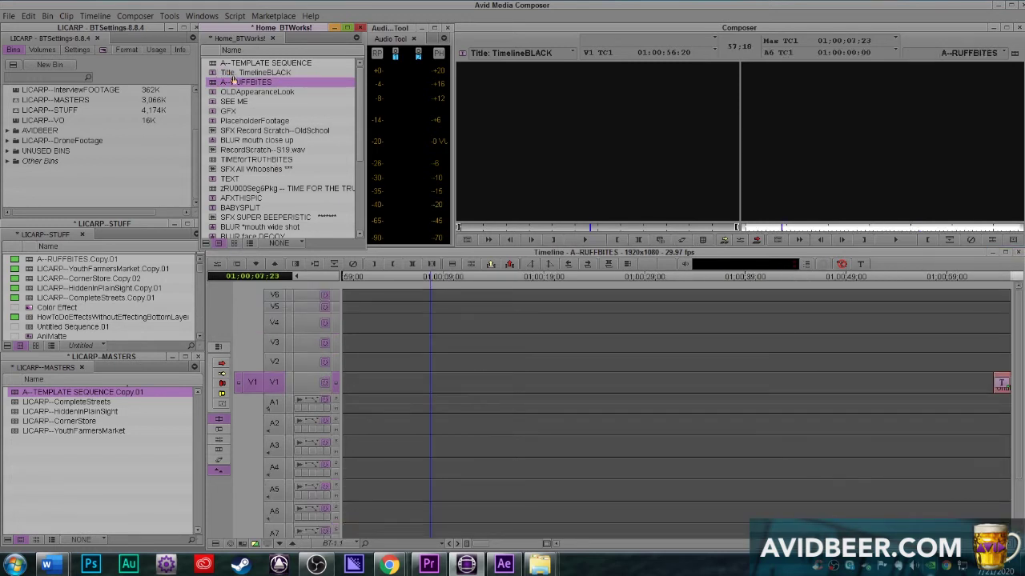
{"action": "key", "text": "ctrl+d"}
{"action": "left_click_drag", "start_coordinate": [213, 72], "coordinate": [143, 260]}
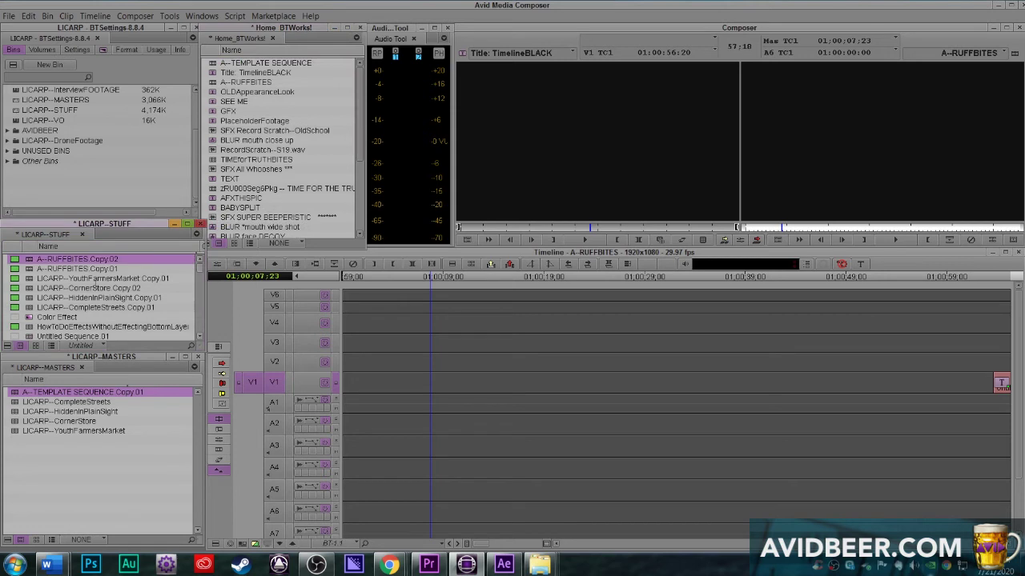
{"action": "left_click", "coordinate": [442, 357]}
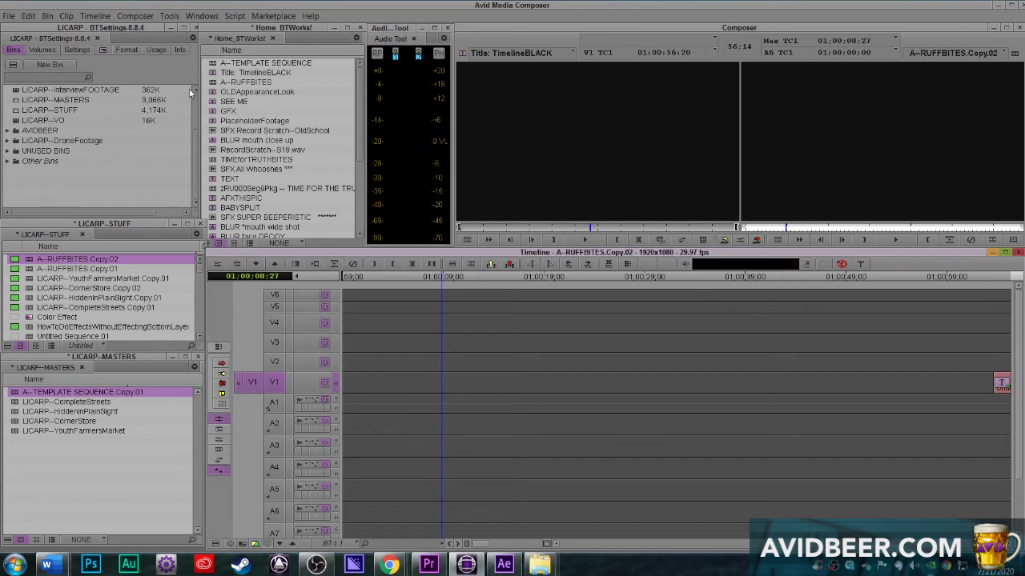
- Check the project's format settings, then reload the home bin's template sequence and rename it A--TEMPLATE SEQUENCE--24FPS
{"action": "left_click", "coordinate": [127, 51]}
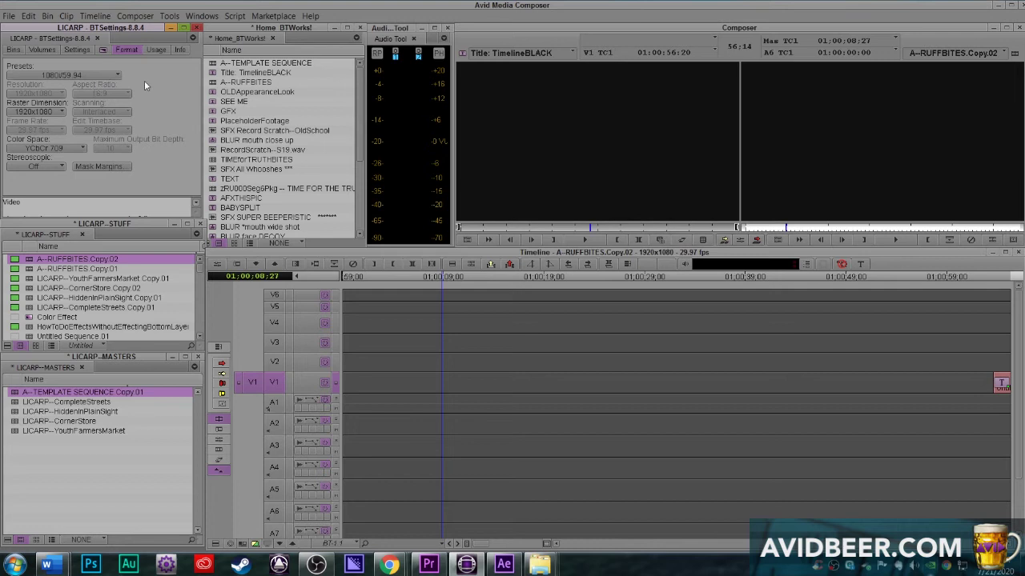
{"action": "double_click", "coordinate": [210, 64]}
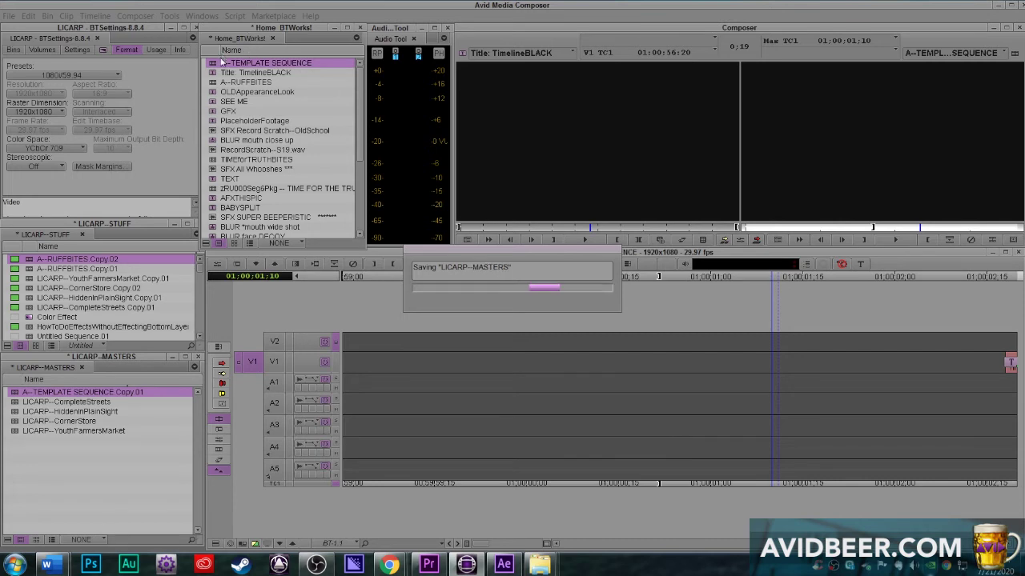
{"action": "left_click", "coordinate": [305, 64]}
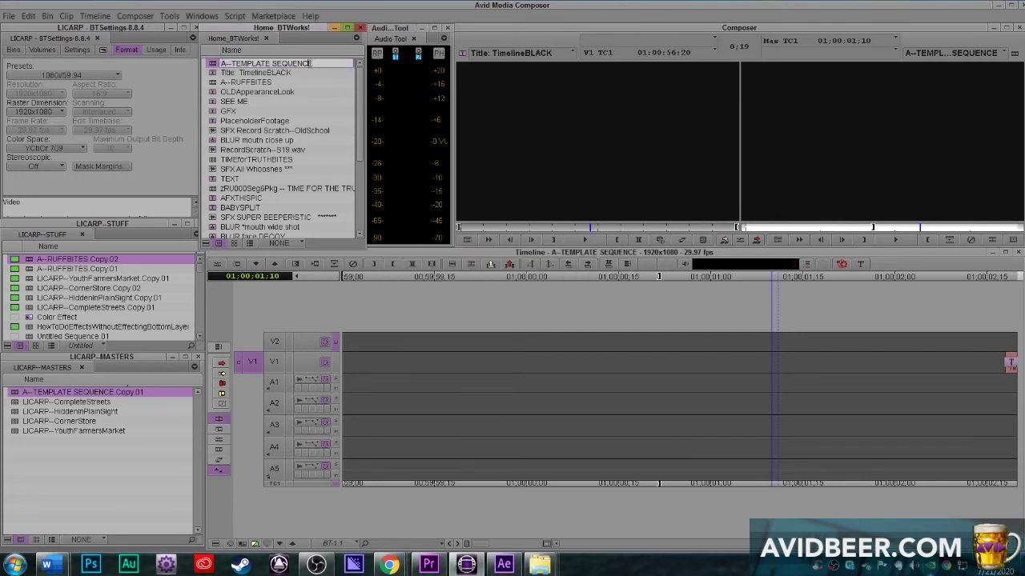
{"action": "type", "text": "--24FPS"}
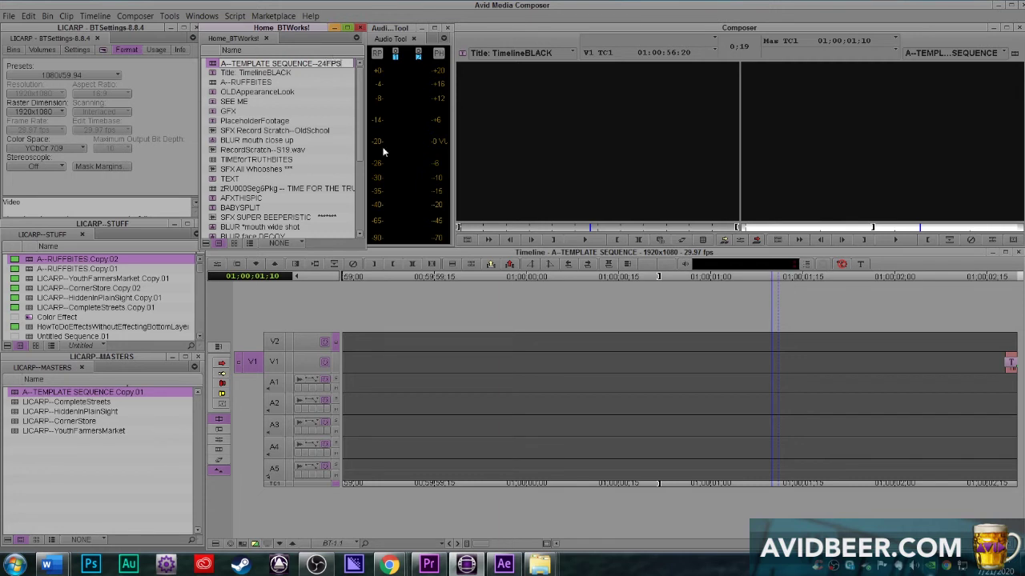